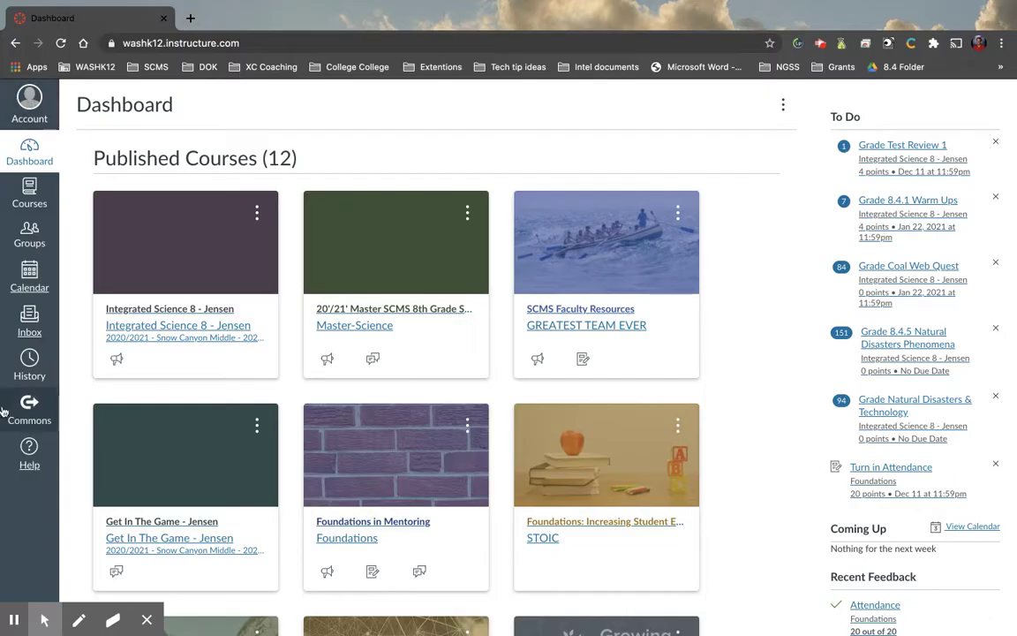
Open the My ePortfolios list from the Account tray and start a new ePortfolio
left_click(30, 111)
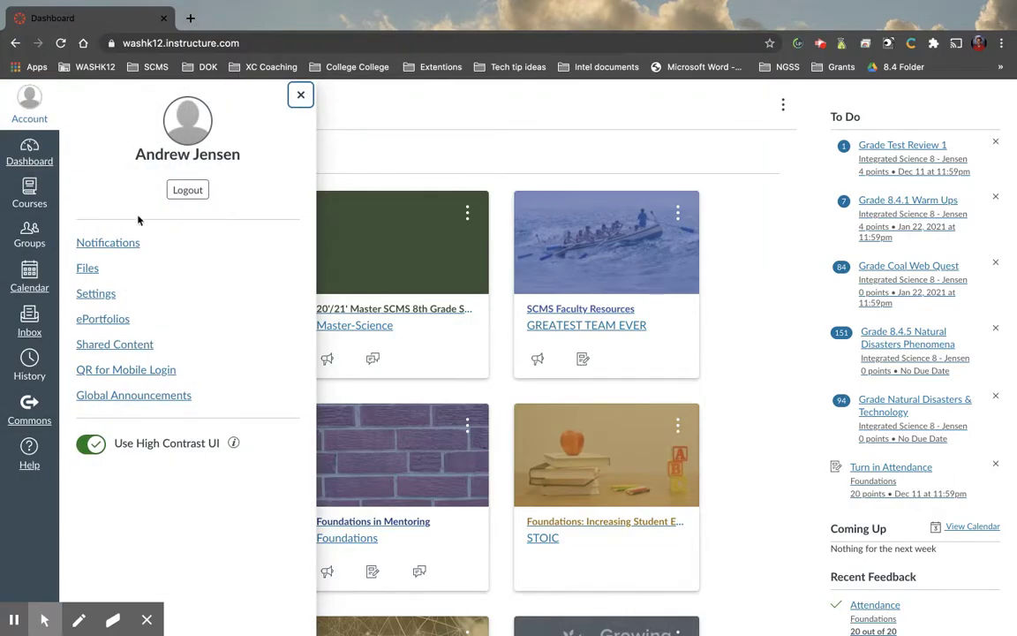
left_click(114, 321)
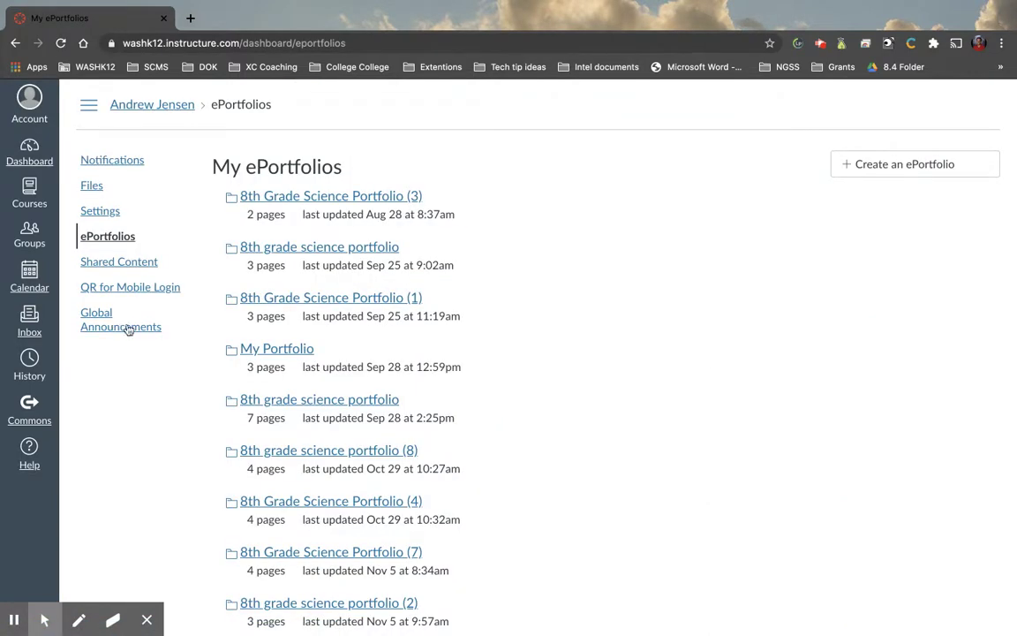
scroll(492, 474, "down", 2)
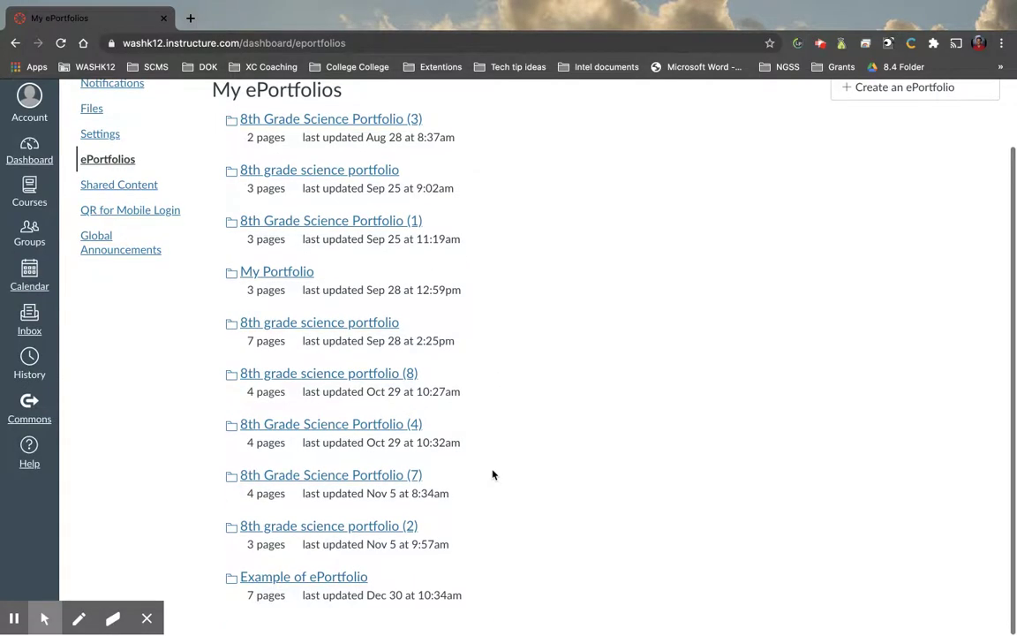
scroll(493, 475, "up", 2)
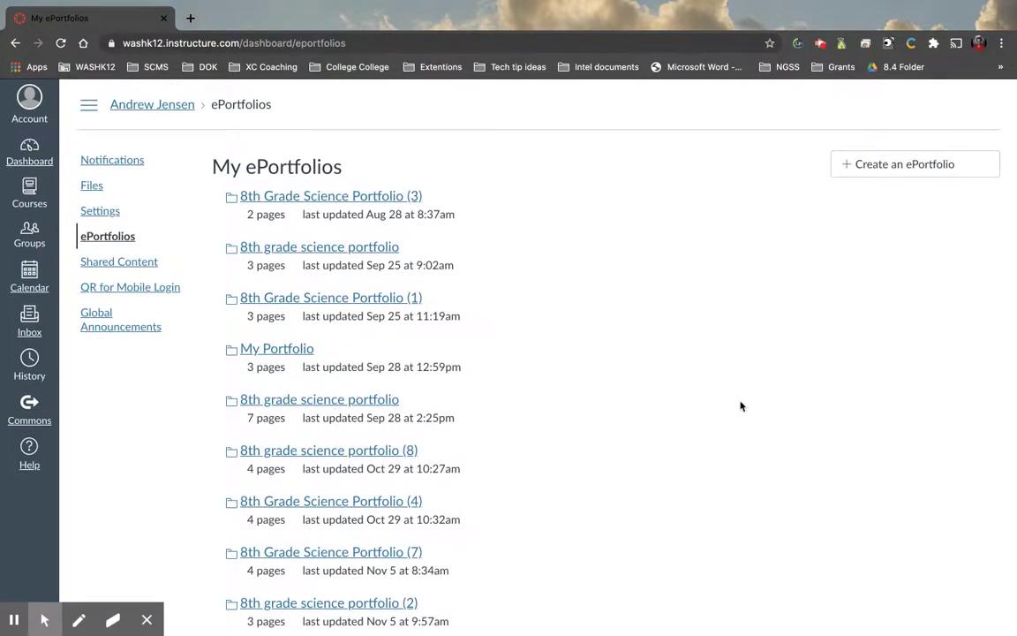
left_click(886, 168)
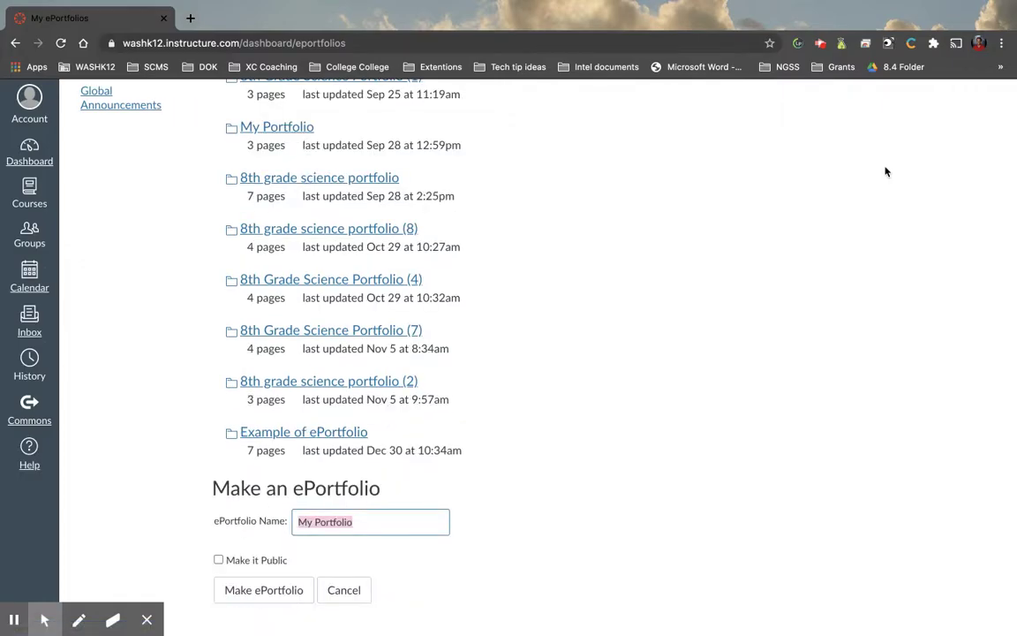
Create a public ePortfolio named '8th Grade Integrated Science' and open its Getting Started guide
type("8th Grad")
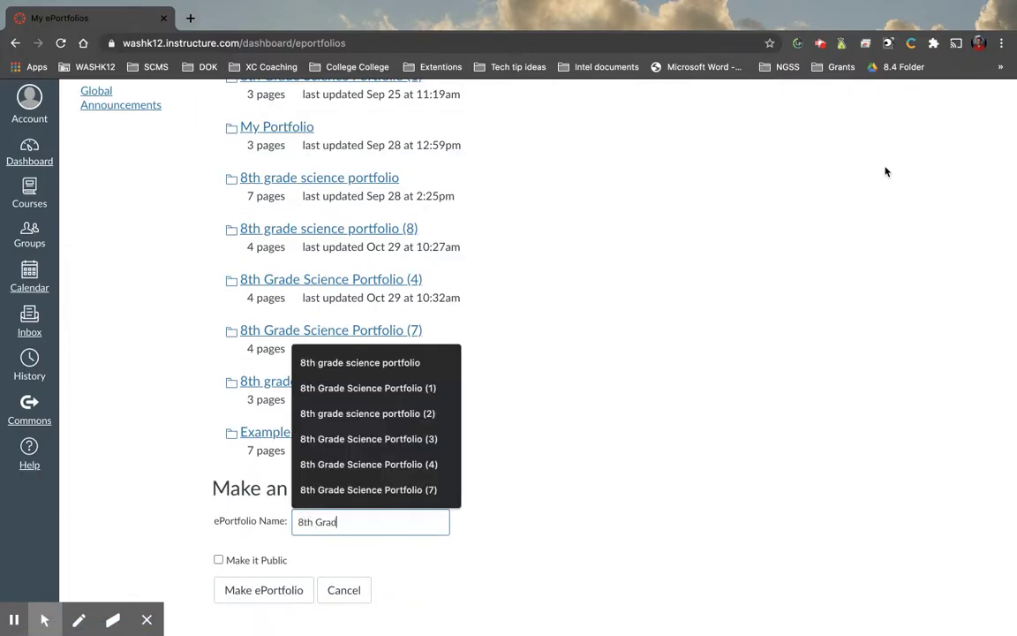
type("e Integ")
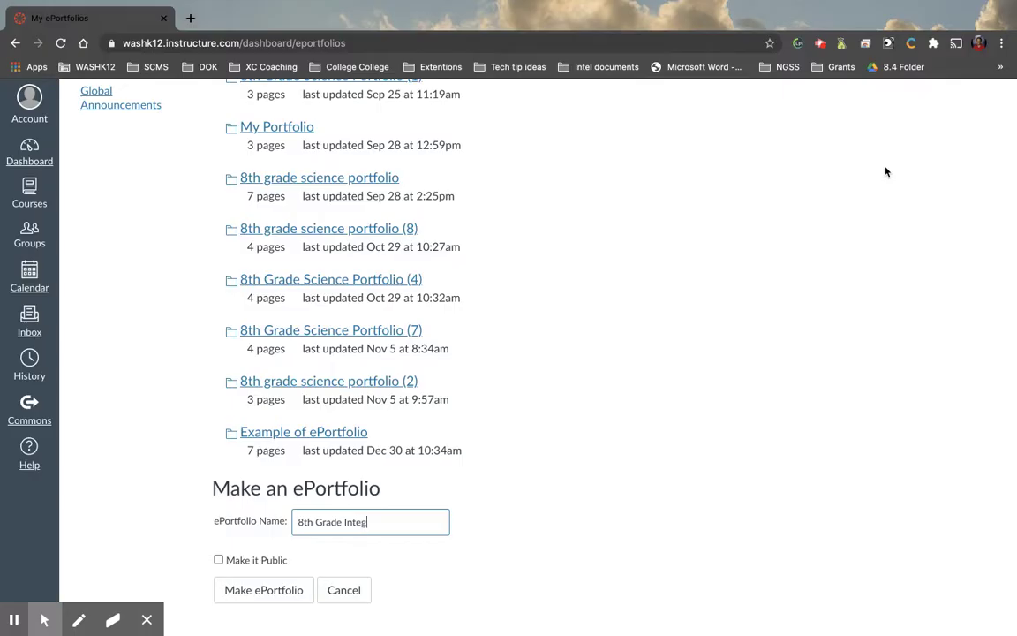
type("rated Sciecne")
key("BackSpace")
key("BackSpace")
key("BackSpace")
key("BackSpace")
key("BackSpace")
type("ience")
left_click(247, 562)
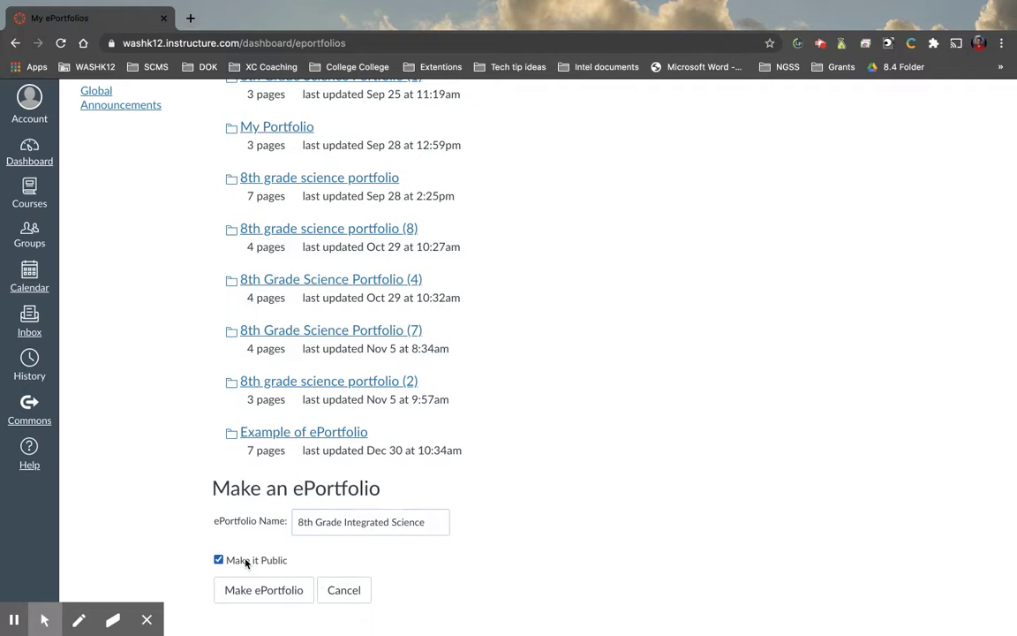
left_click(251, 591)
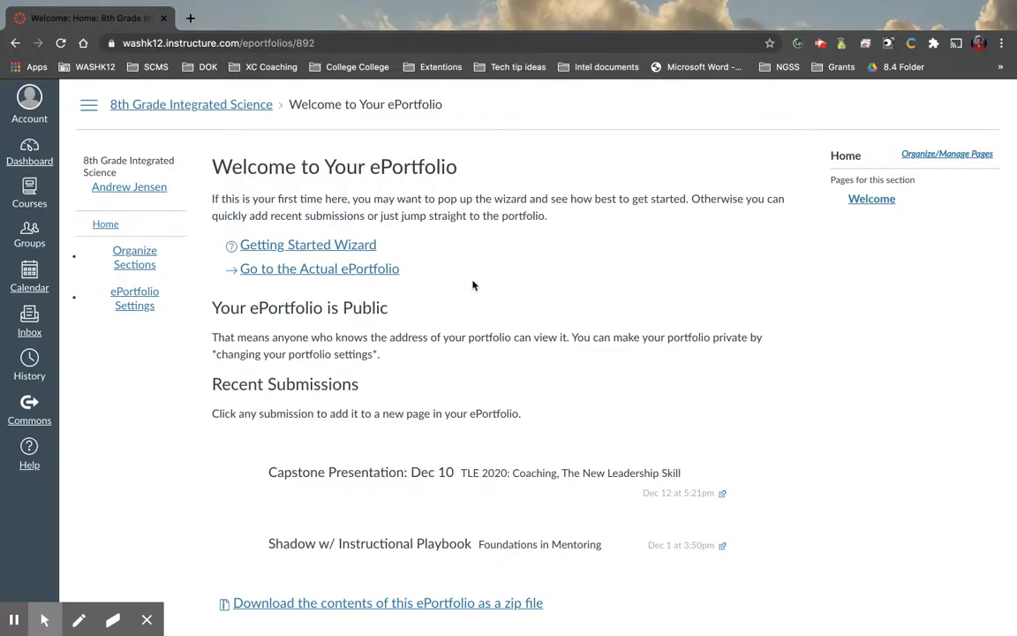
left_click(328, 250)
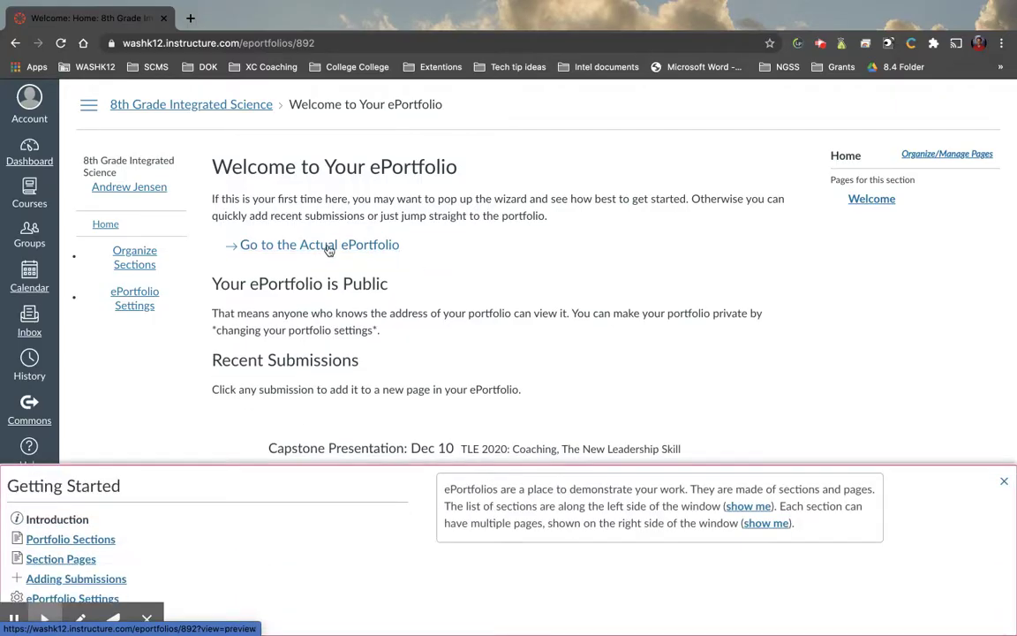
left_click(149, 619)
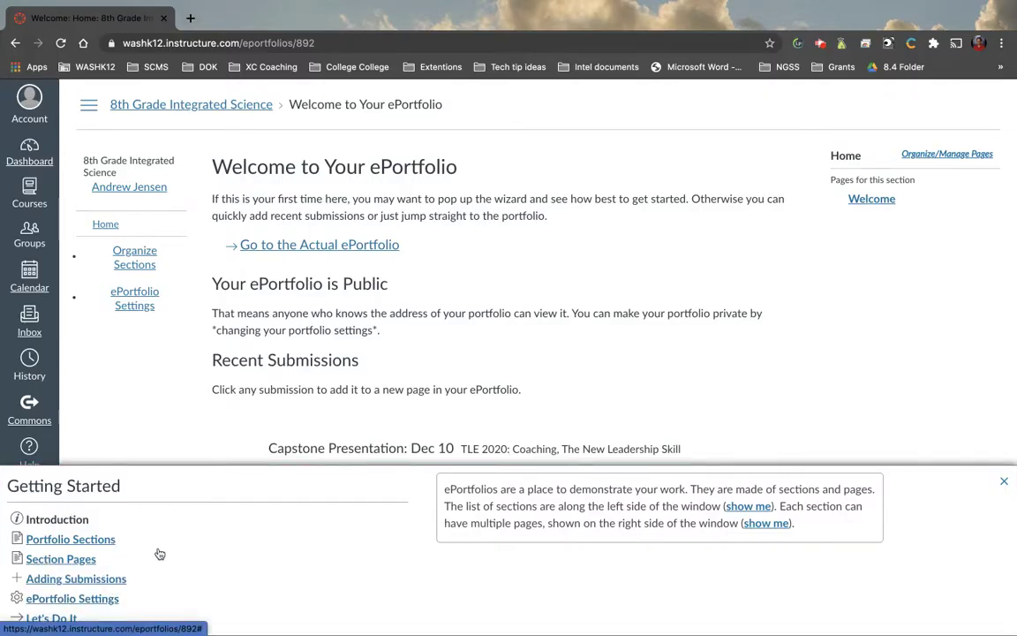
left_click(85, 542)
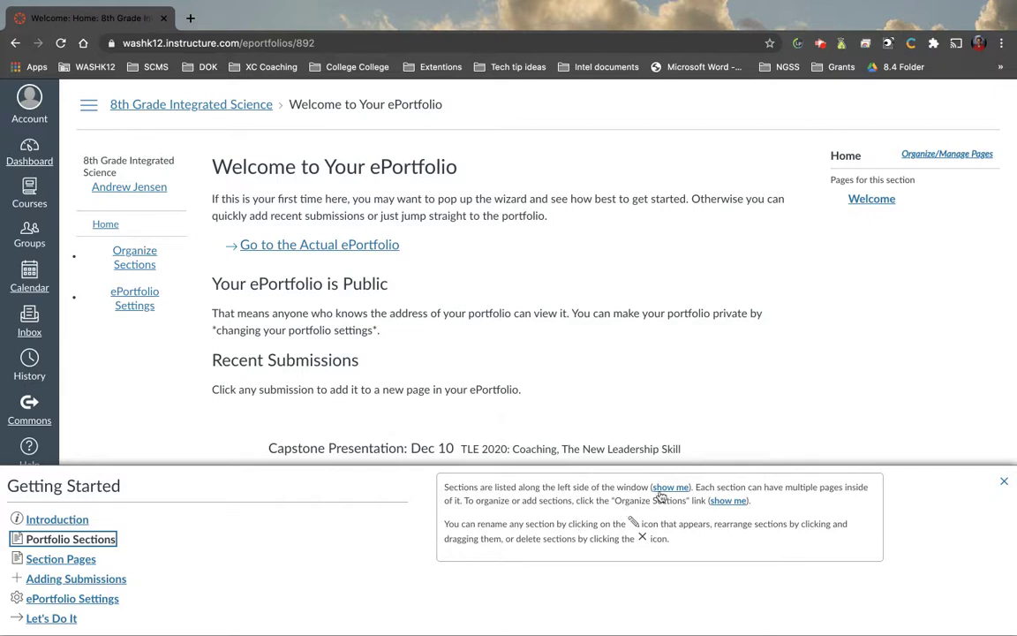
mouse_move(663, 495)
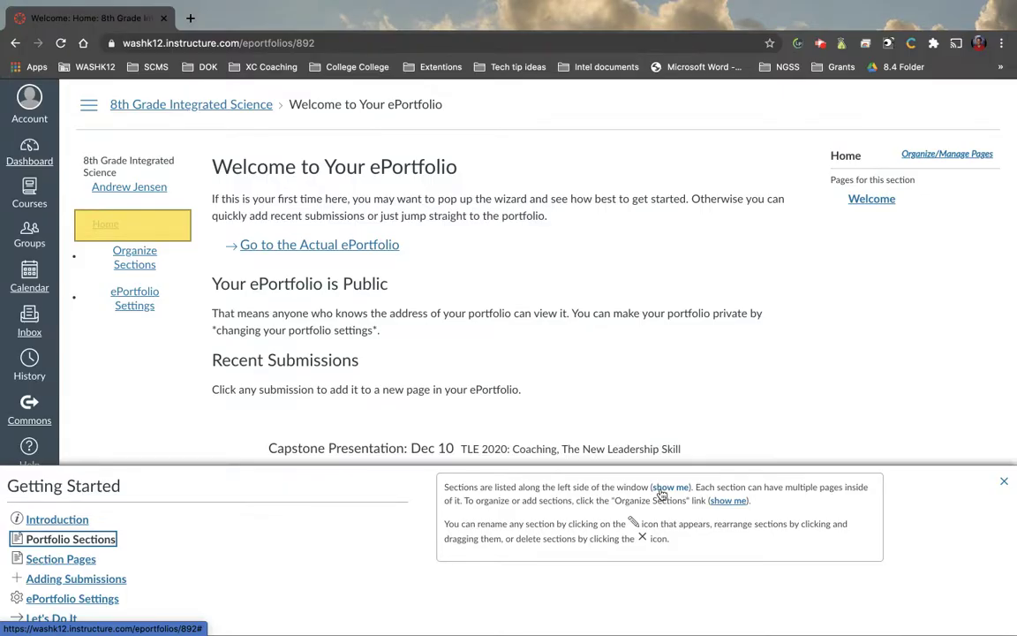
mouse_move(723, 505)
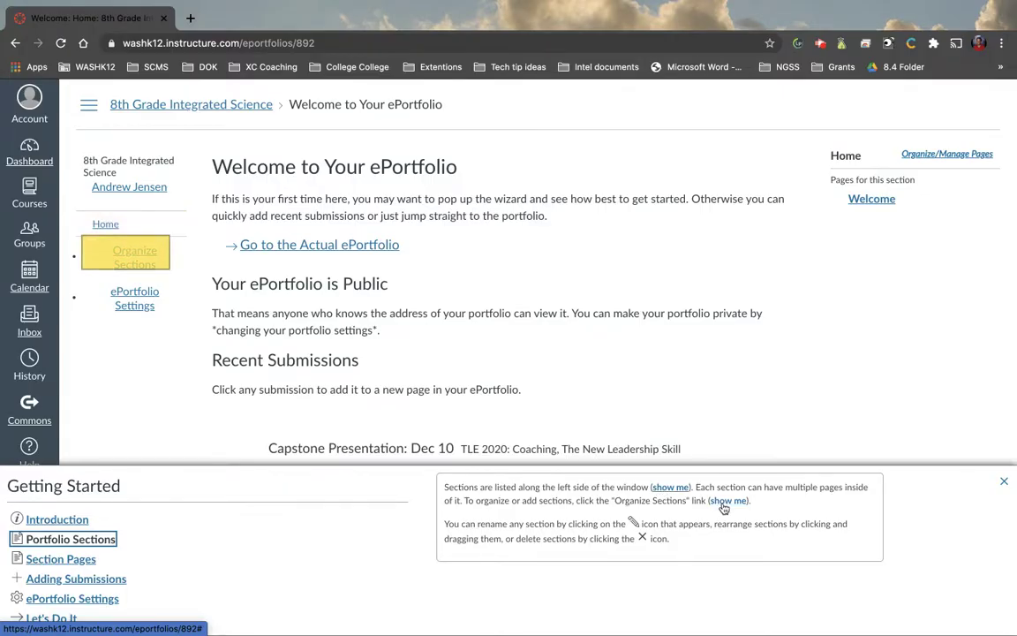
left_click(62, 559)
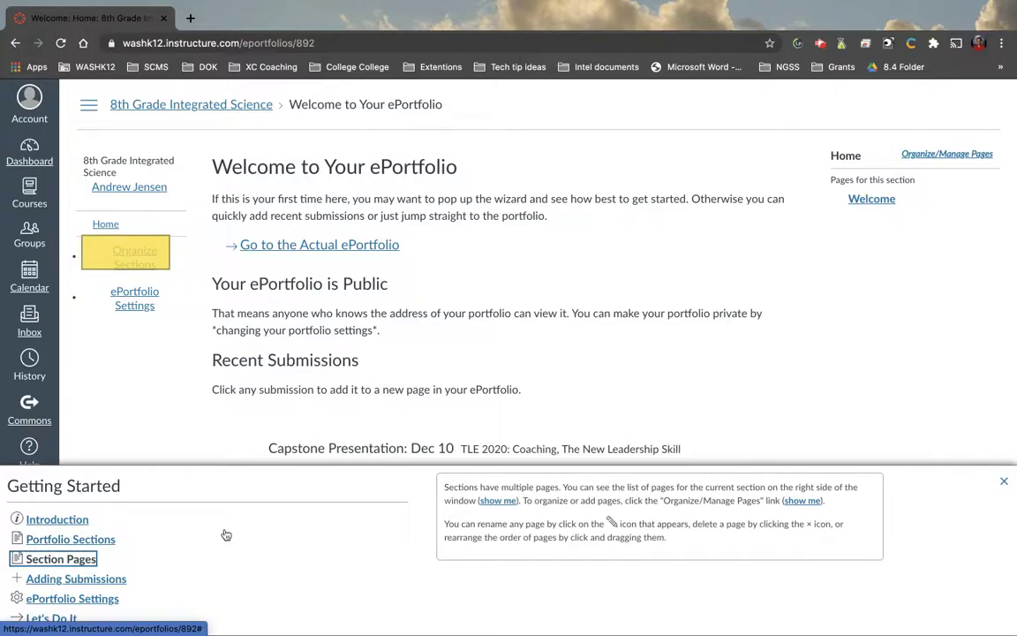
mouse_move(802, 503)
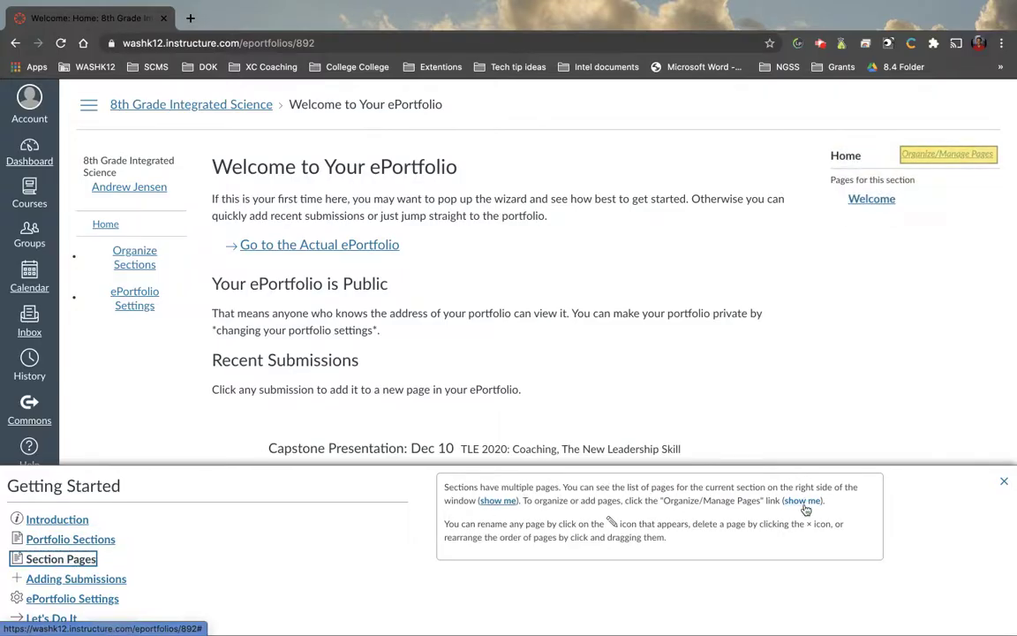
left_click(117, 580)
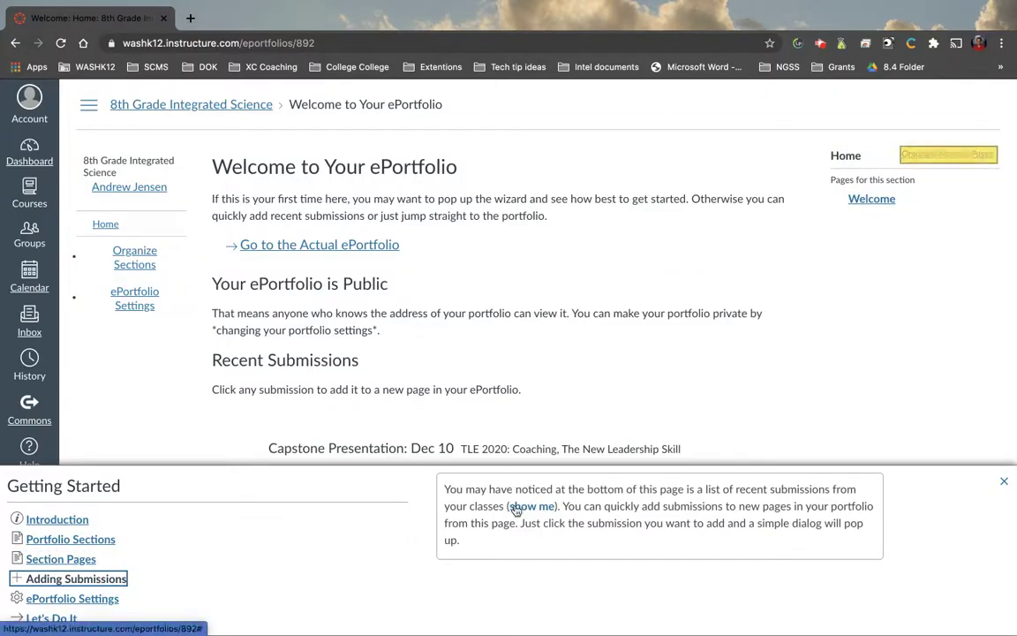
left_click(63, 521)
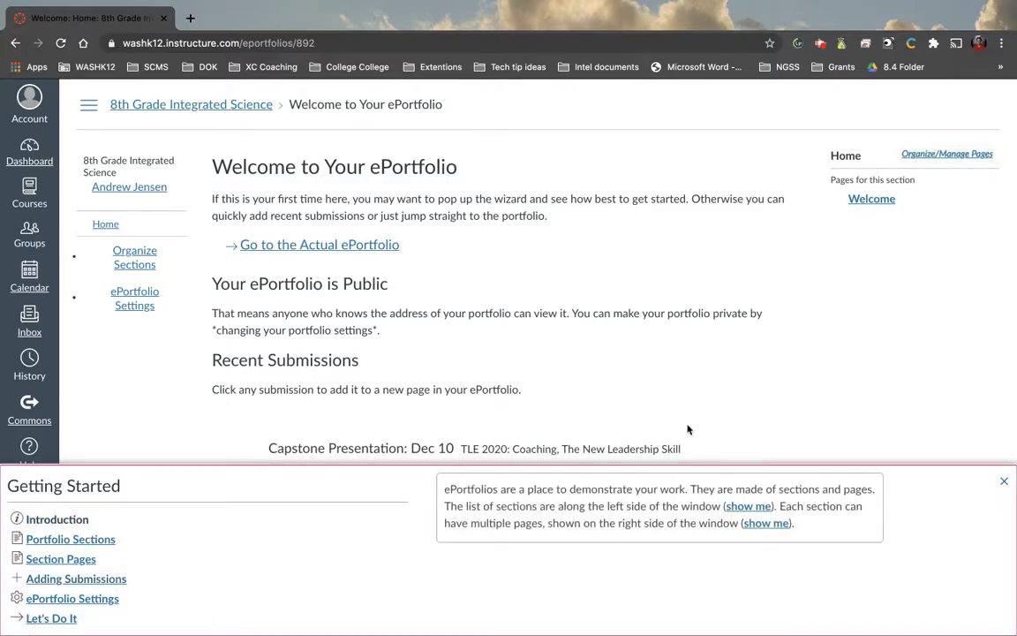
left_click(1004, 481)
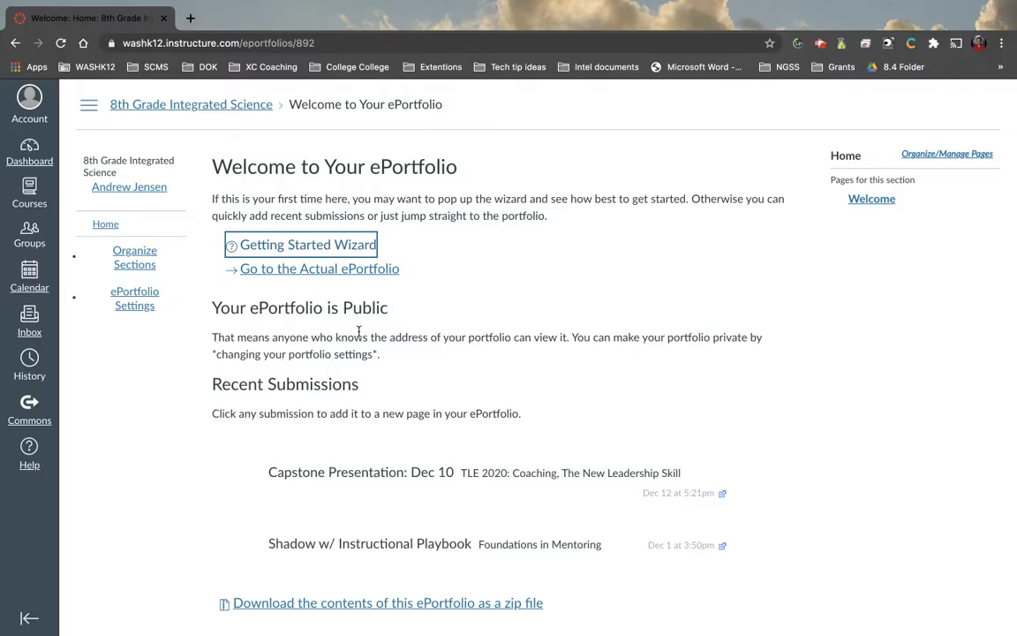
Go to the actual ePortfolio and open the Home section's empty Welcome page
left_click(297, 277)
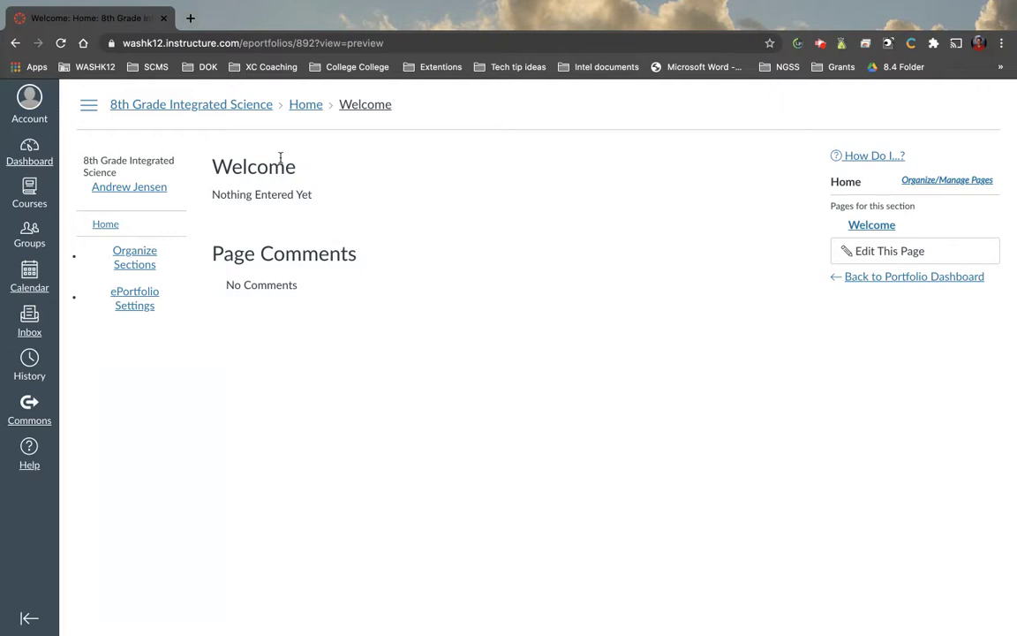
left_click(253, 109)
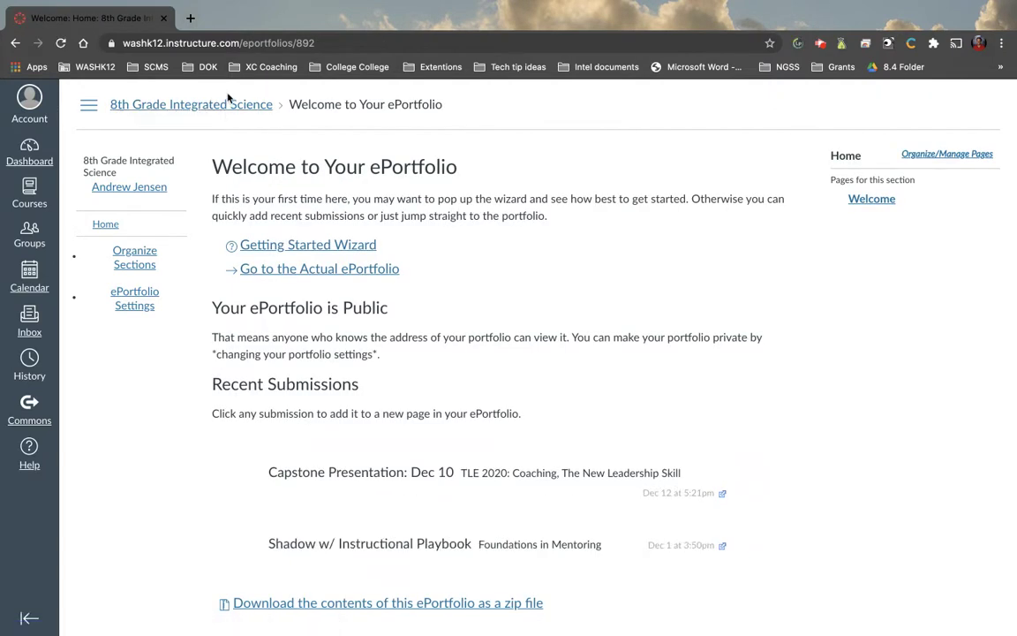
left_click(103, 227)
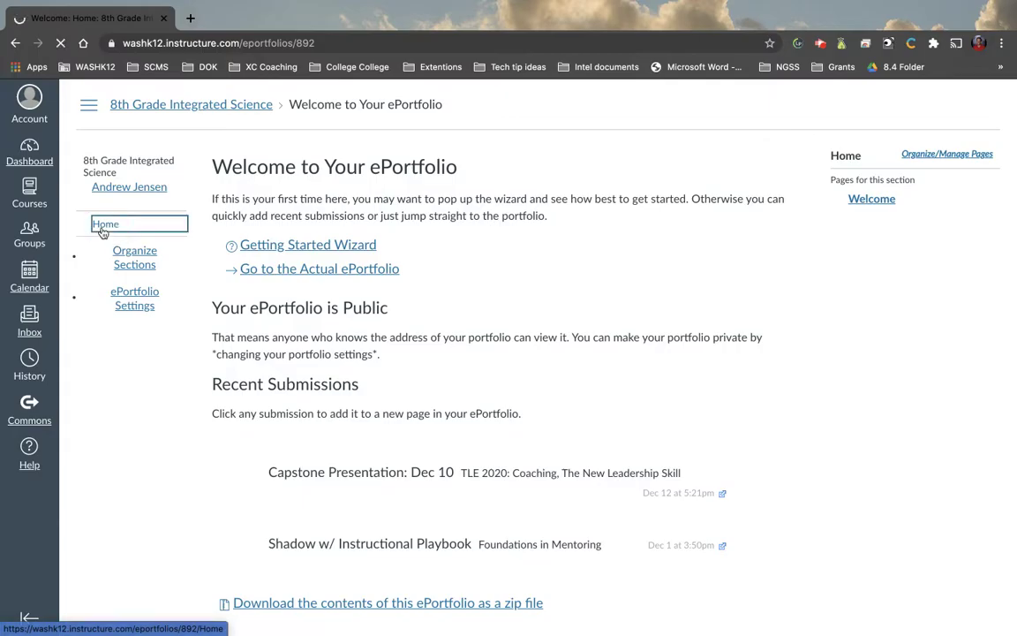
left_click(196, 103)
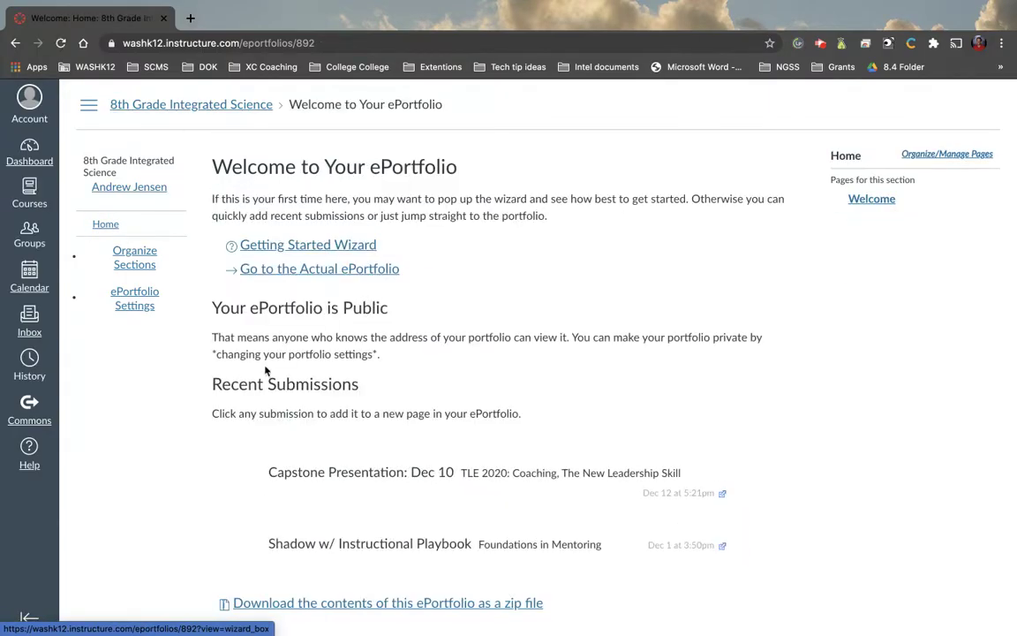
left_click(115, 227)
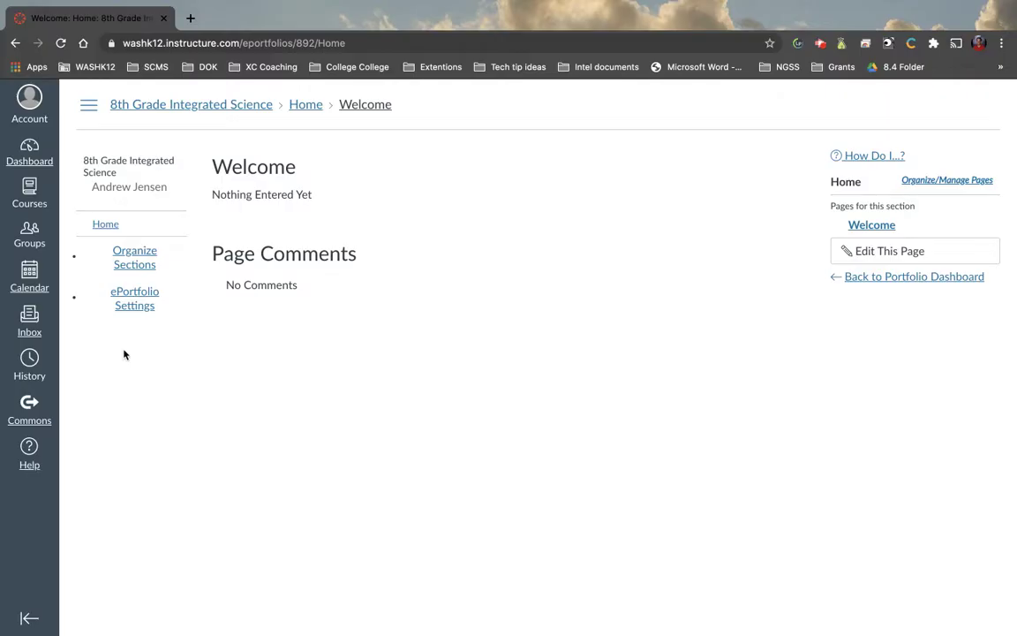
left_click(133, 300)
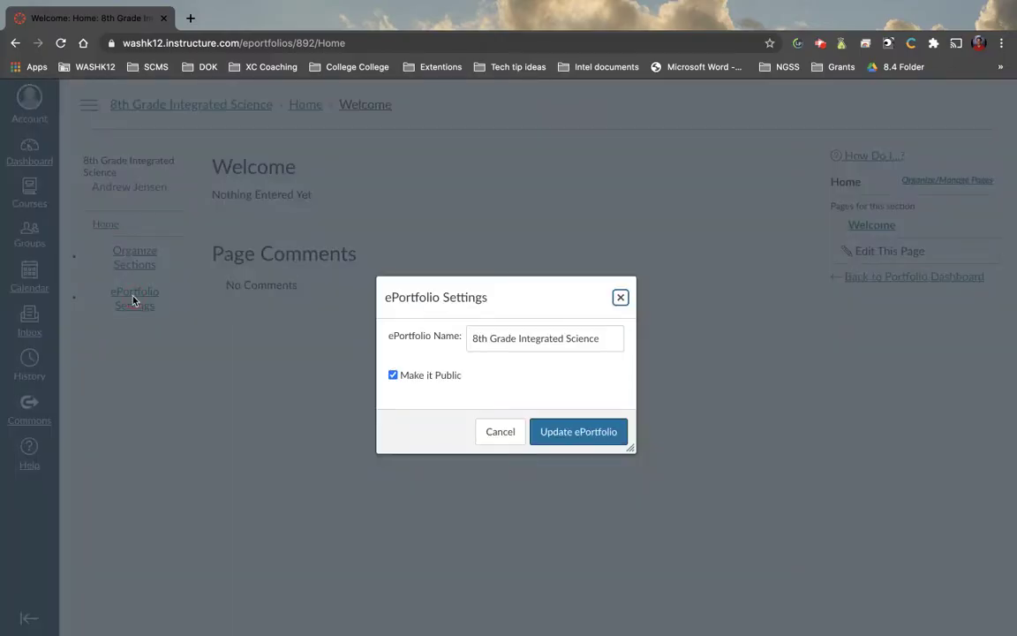
left_click(430, 376)
left_click(430, 375)
left_click(430, 375)
left_click(430, 375)
left_click(549, 430)
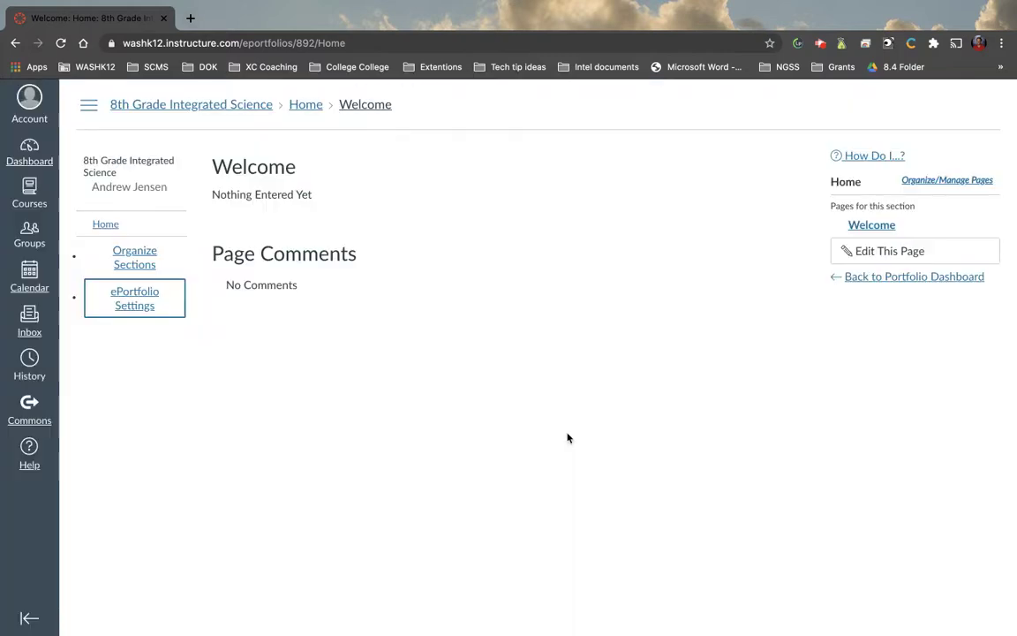
left_click(134, 262)
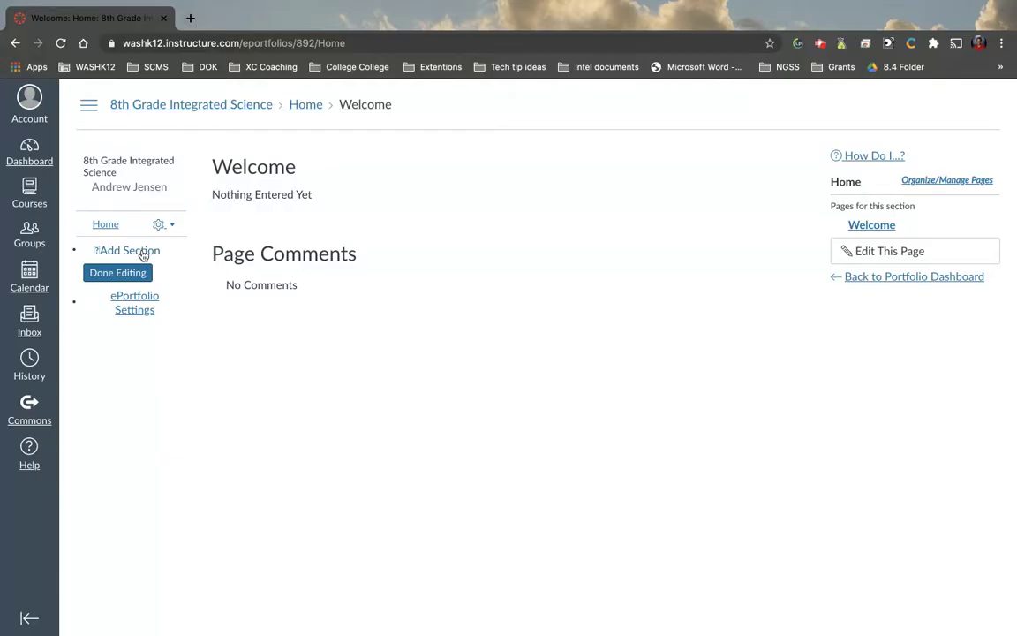
Add sections 'Semester 1' and 'Semester 2' beneath Home, then finish editing sections
left_click(142, 252)
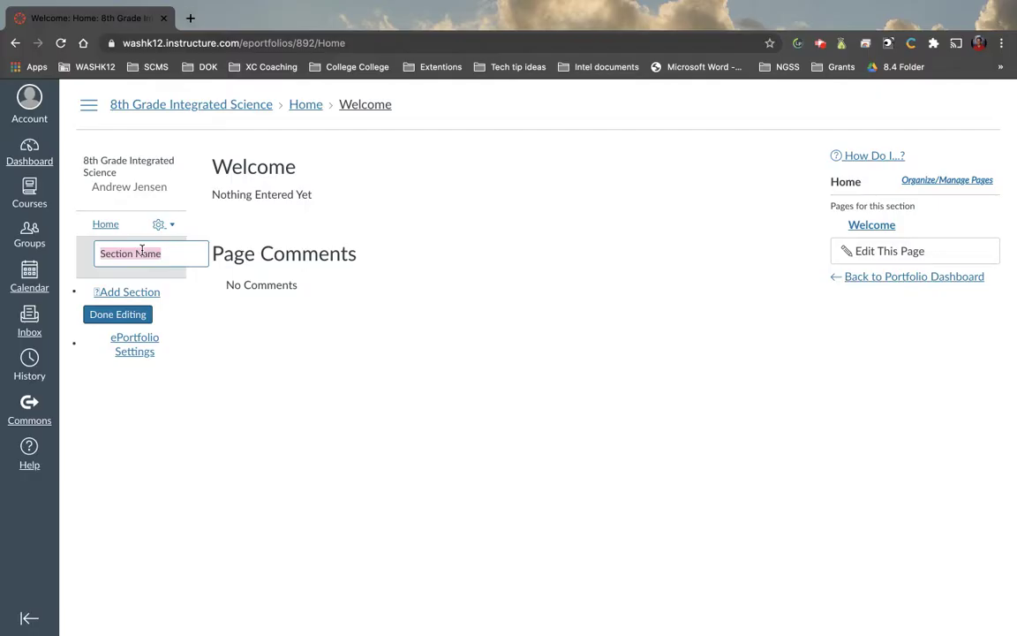
type("Semester 1")
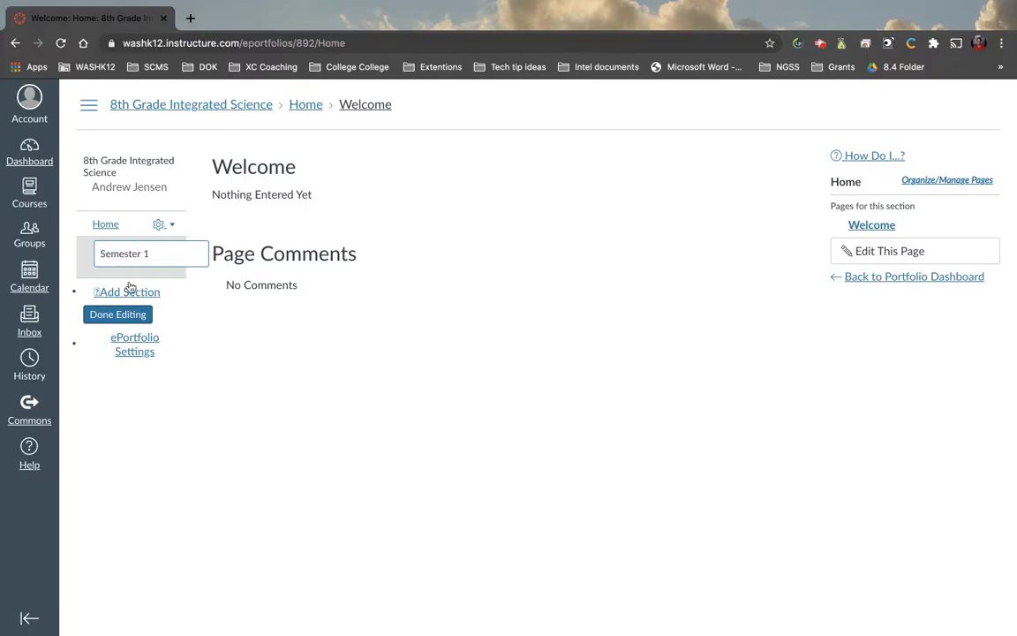
key("Return")
left_click(137, 274)
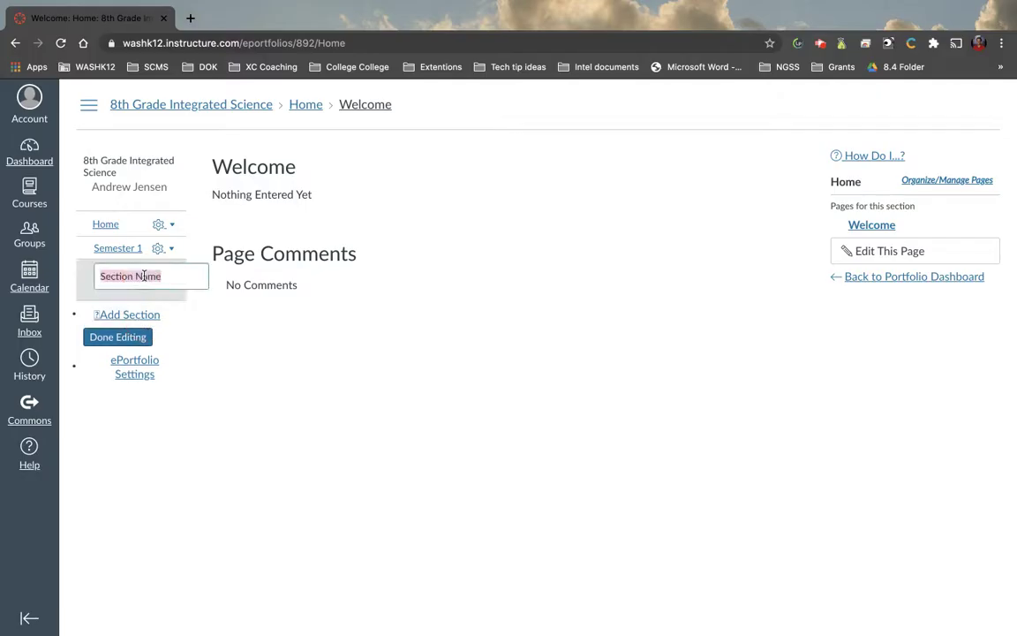
type("Semester 2")
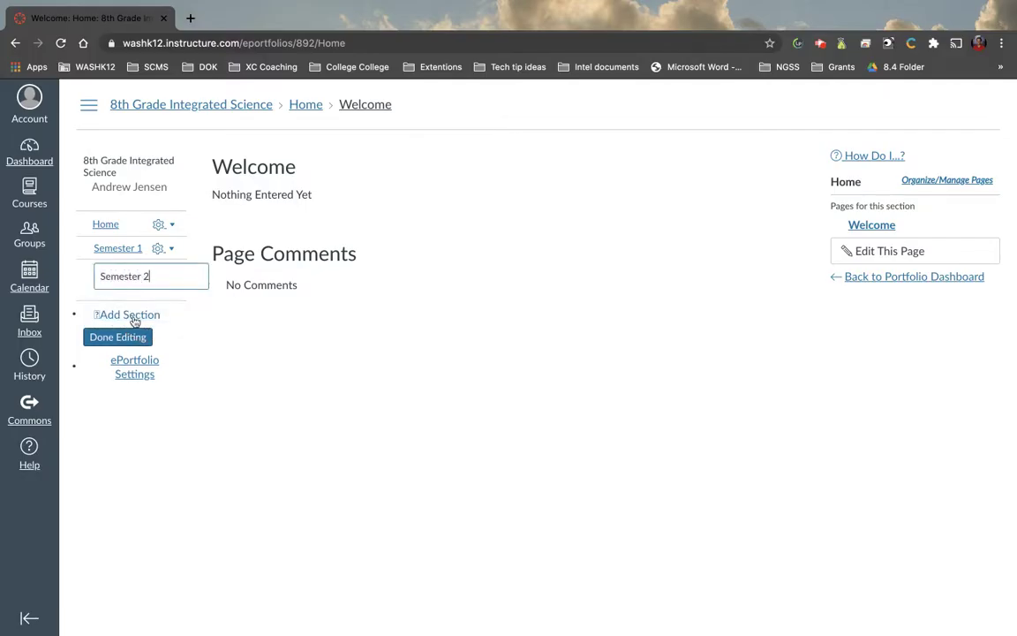
key("Return")
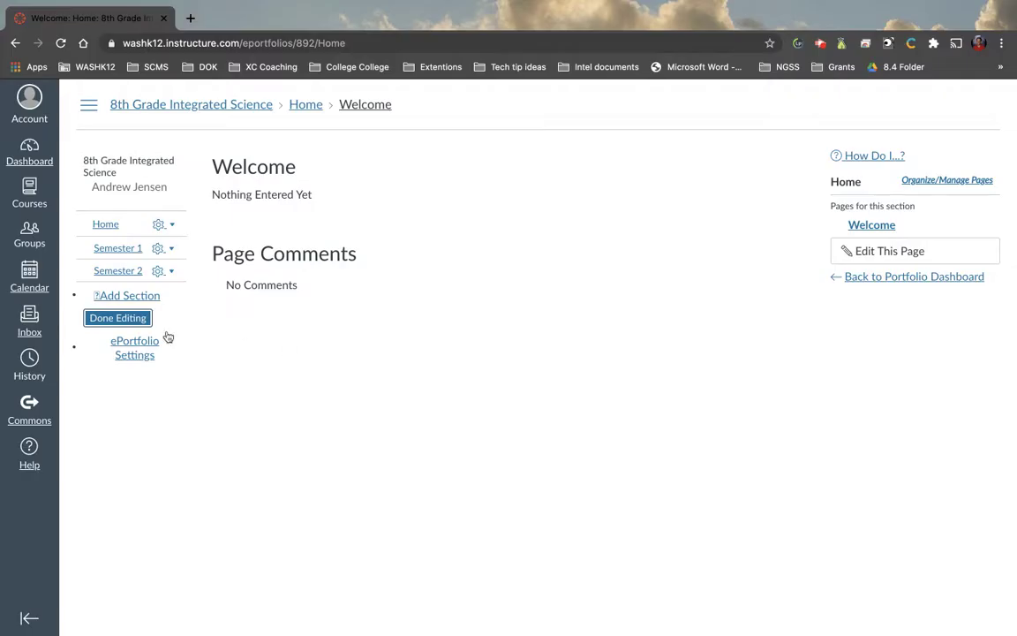
left_click(119, 317)
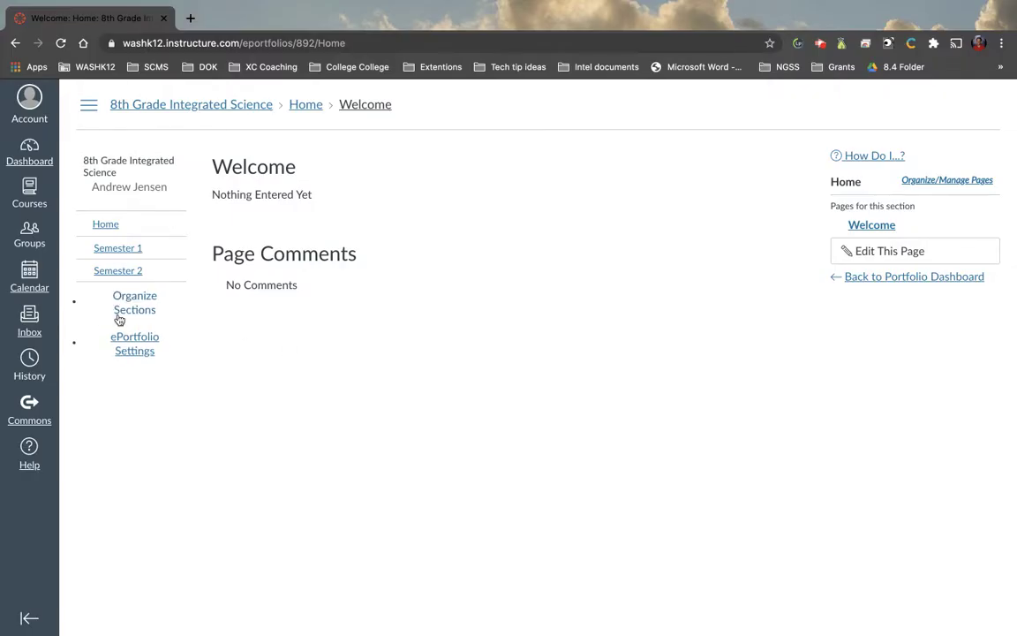
Look through Semester 1, Semester 2 and Home, then manage Semester 1's pages
left_click(122, 249)
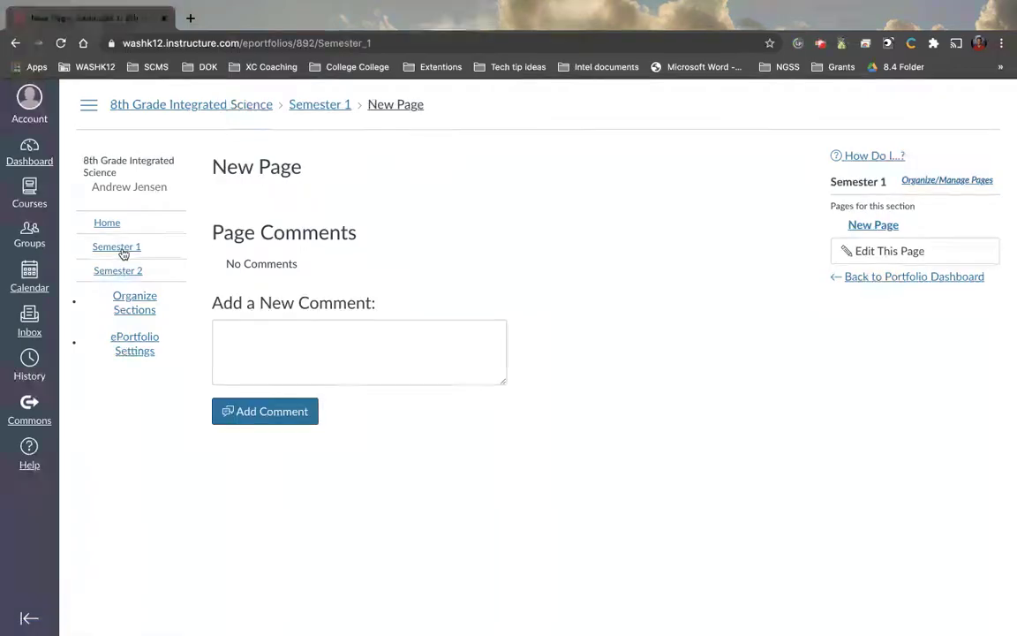
left_click(124, 270)
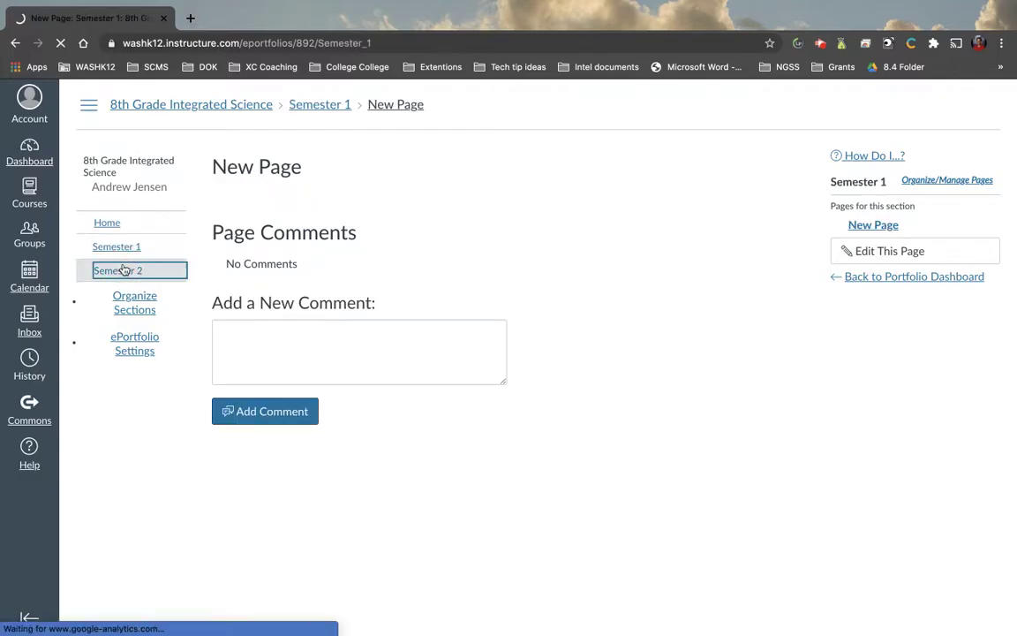
left_click(116, 224)
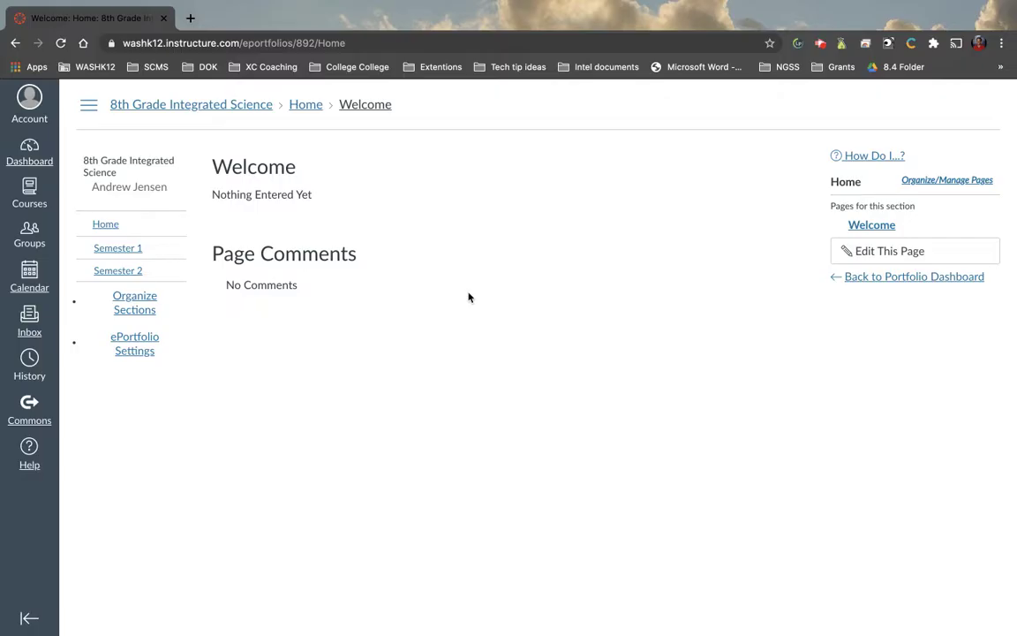
left_click(135, 249)
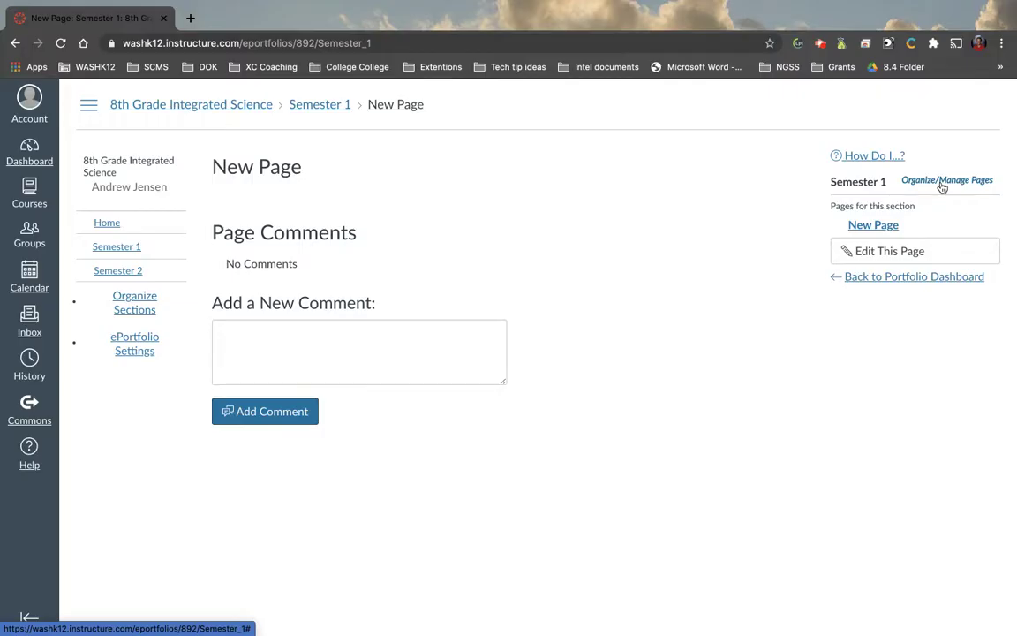
left_click(942, 182)
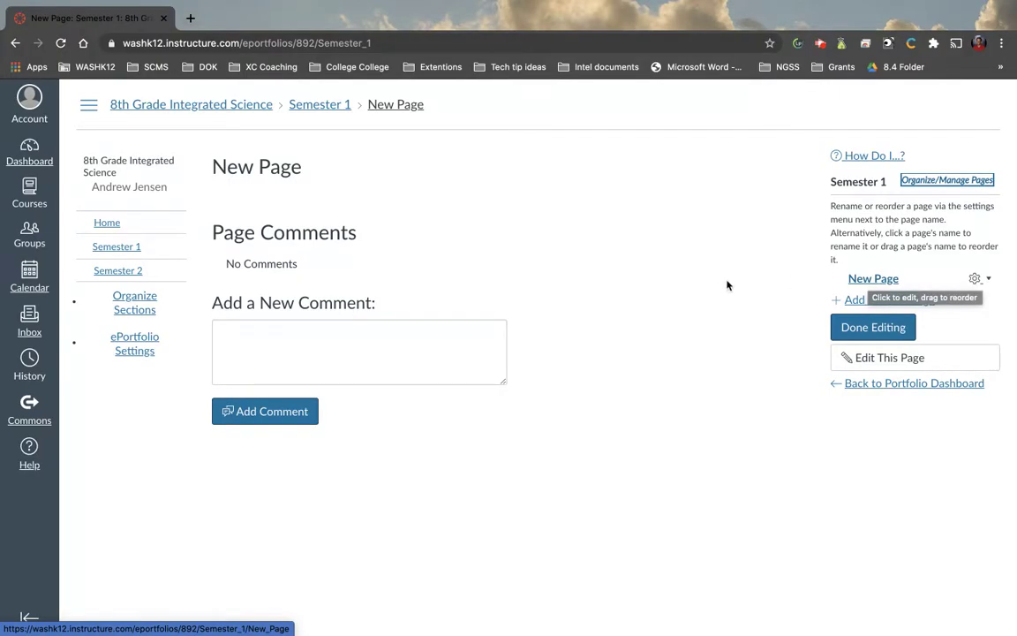
Rename Semester 1's New Page to '8.1.1/8.1.3', keep comments allowed, and save it
left_click(874, 356)
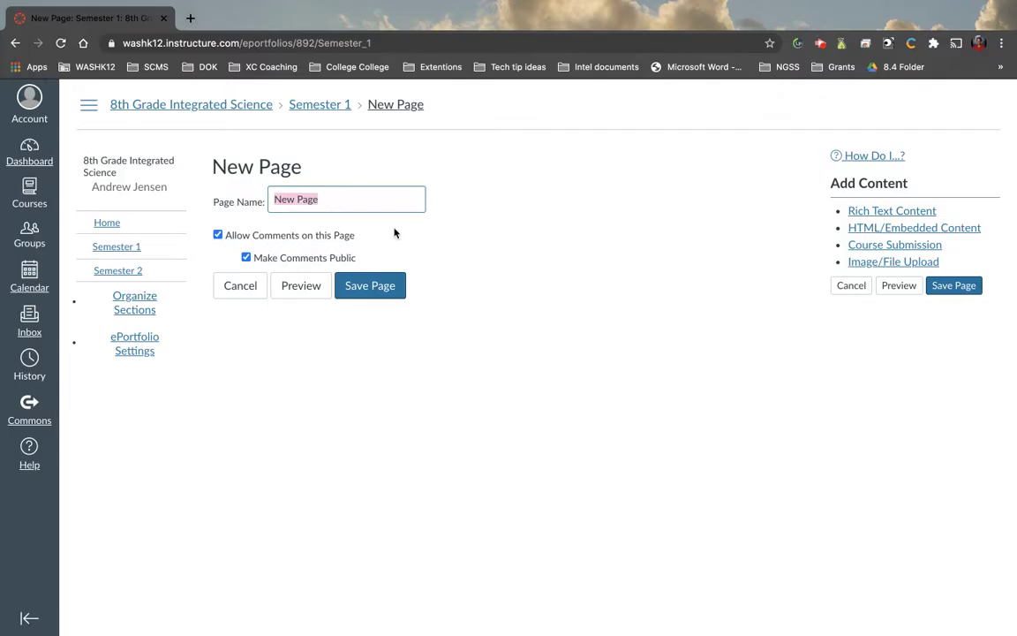
type("8.1.")
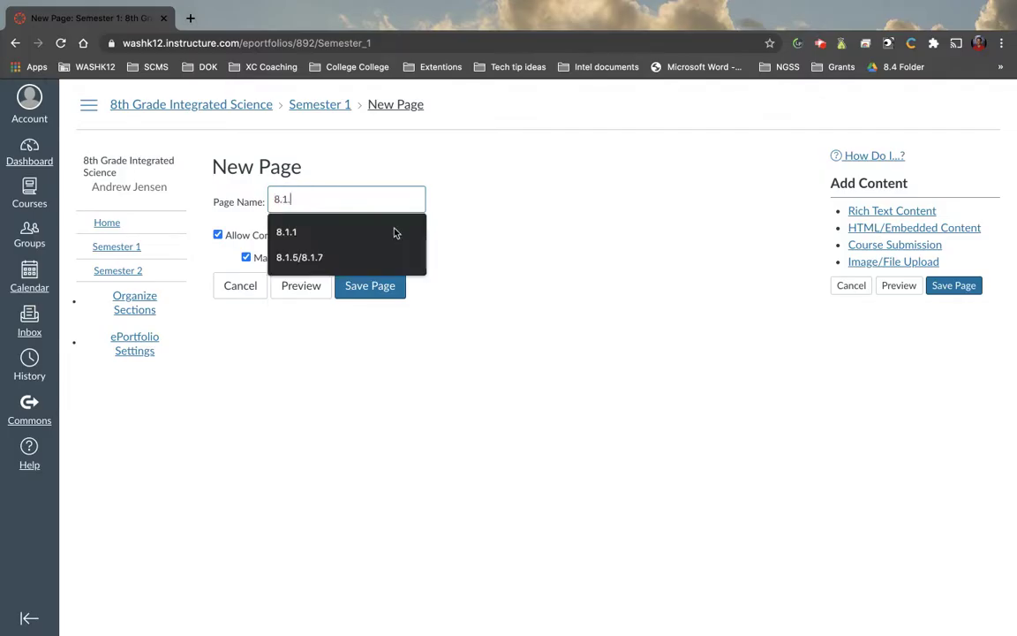
type("1/8.1.3")
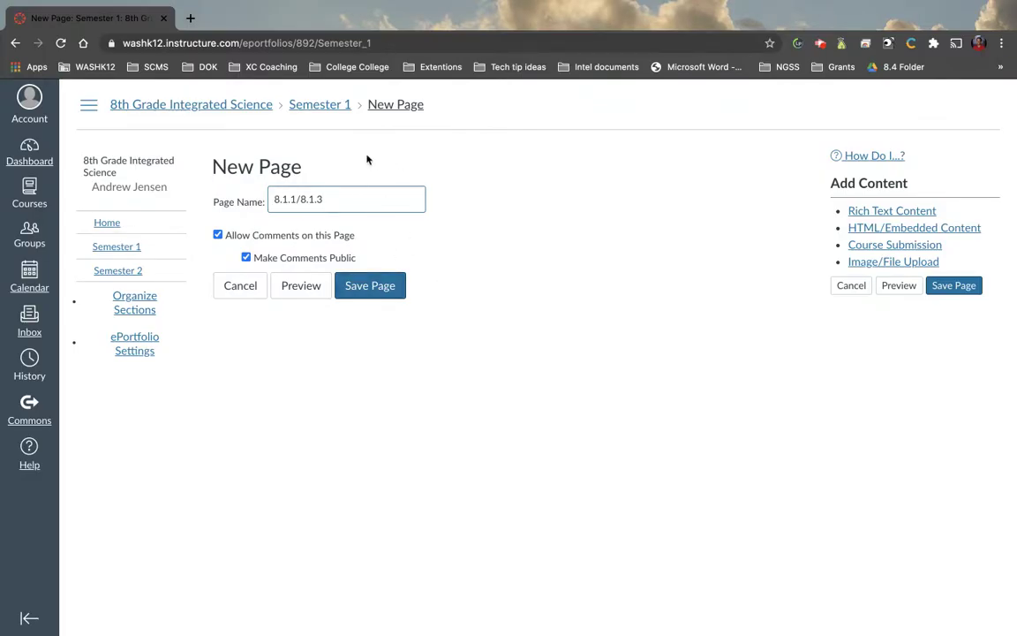
left_click(246, 238)
left_click(246, 239)
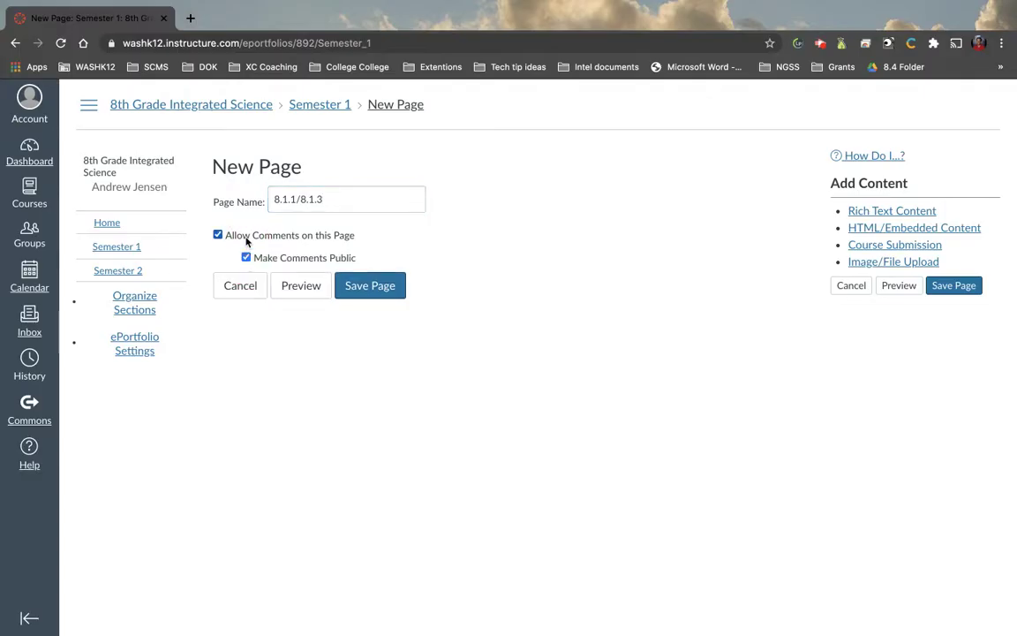
left_click(374, 290)
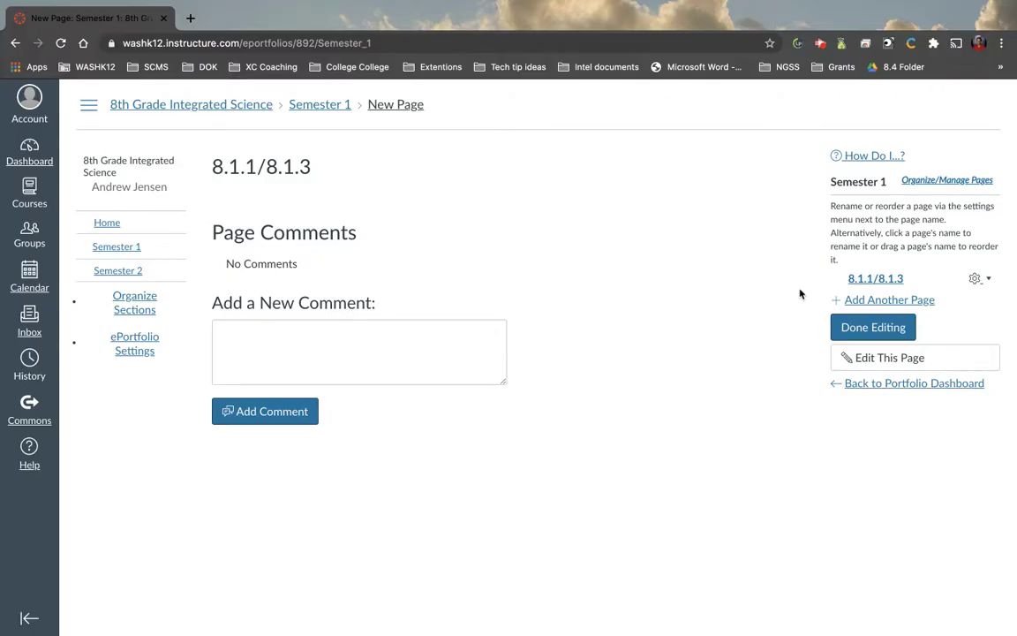
Add Semester 1 pages '8.1.2/8.1.4' and '8.1.3/8.15', then view Semester 2
left_click(861, 300)
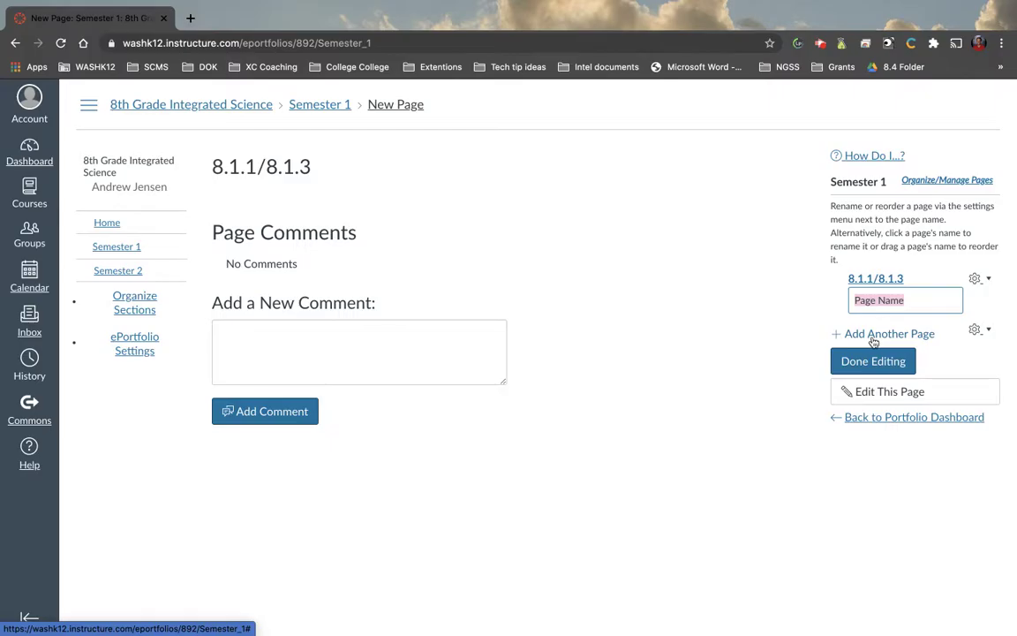
type("8.1.2/8.1.4")
left_click(887, 361)
left_click(888, 267)
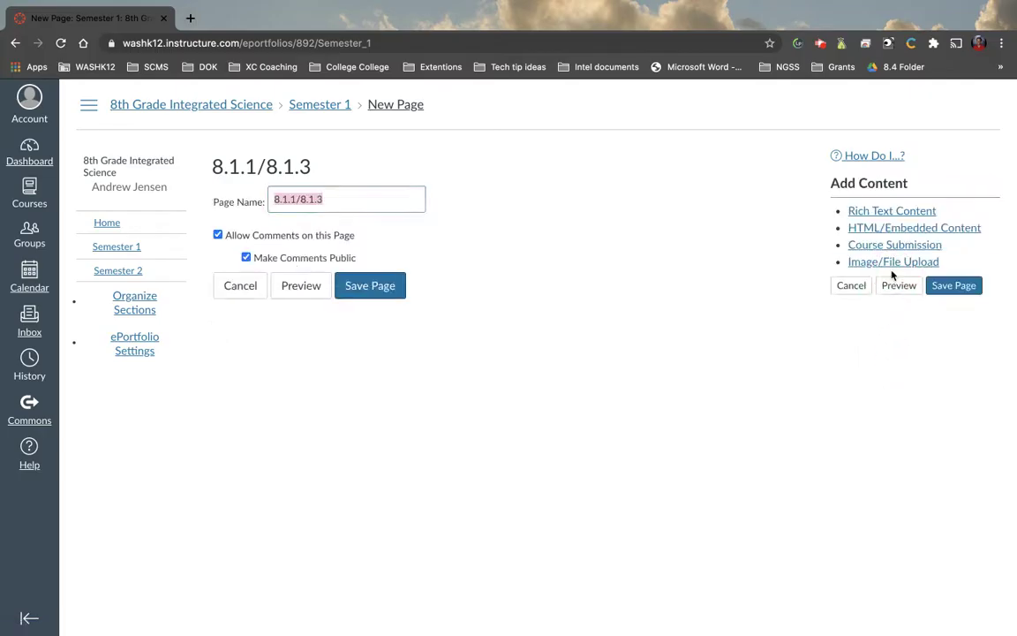
left_click(390, 286)
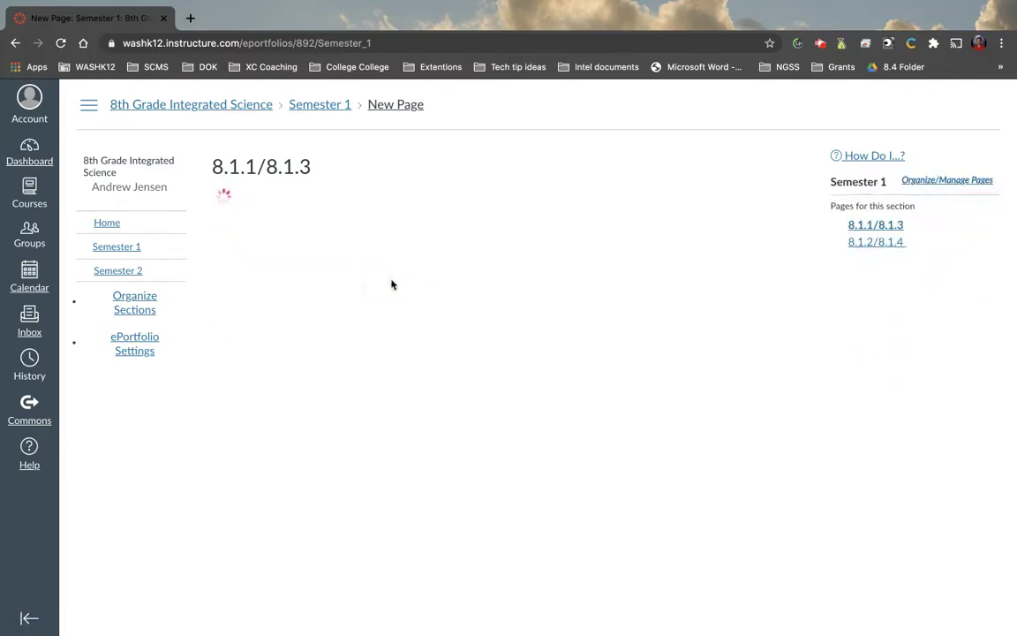
left_click(935, 181)
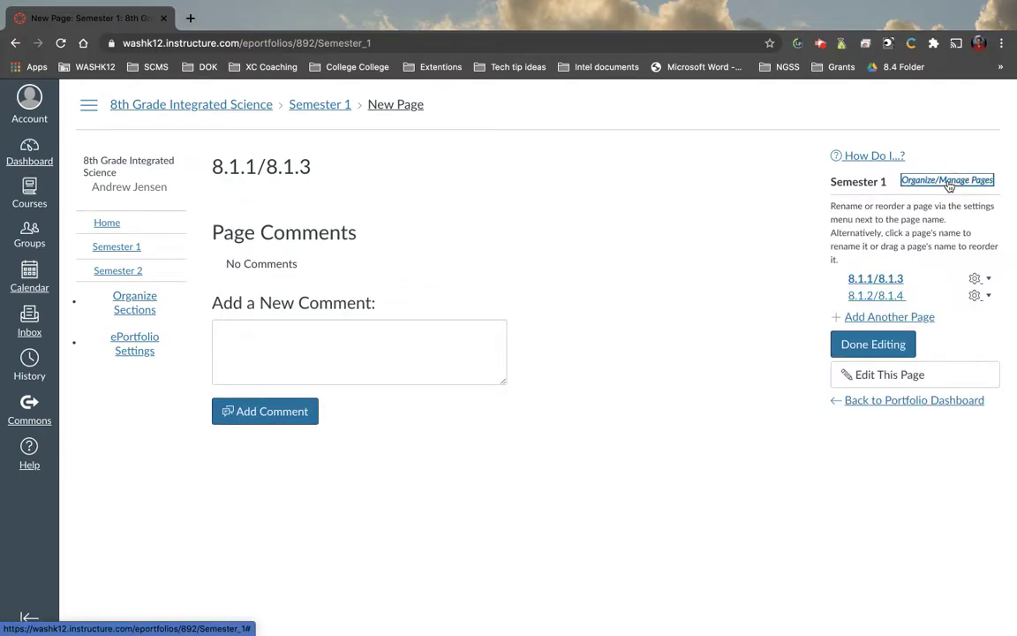
left_click(886, 320)
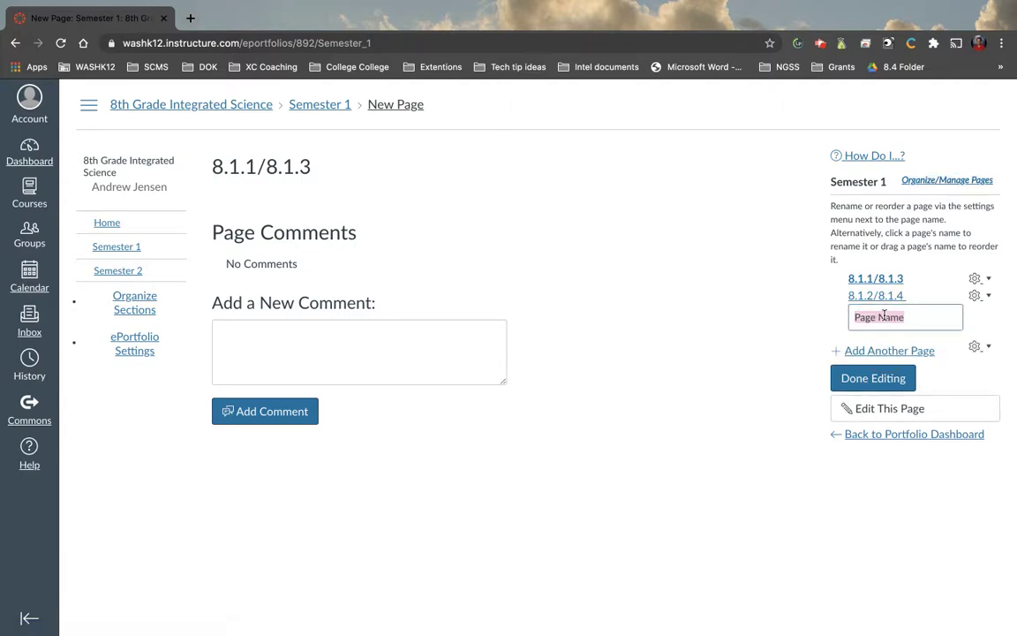
type("8.1.3/")
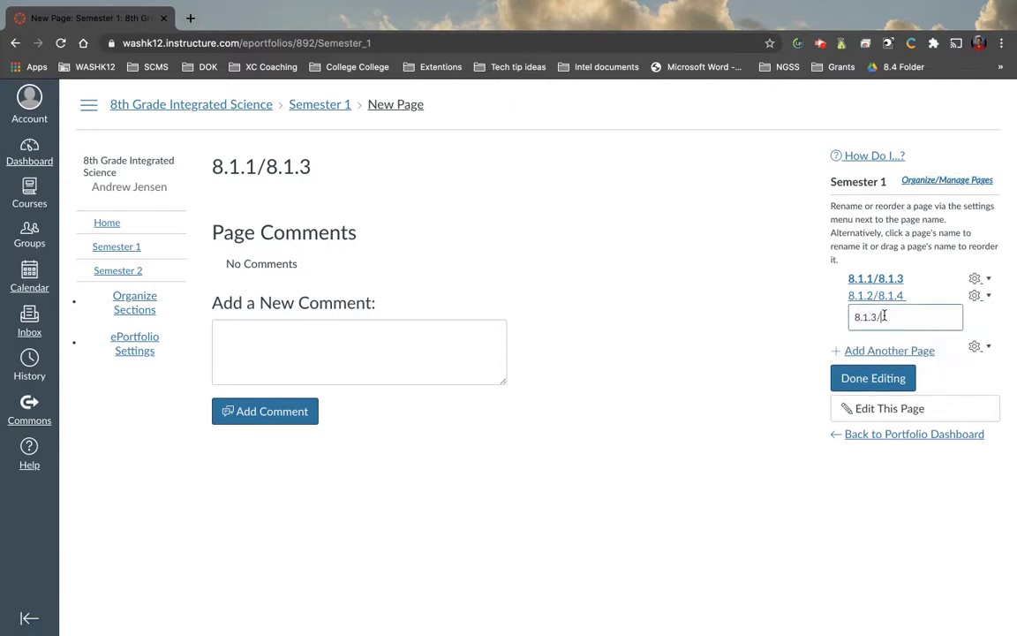
type("8.15")
left_click(876, 376)
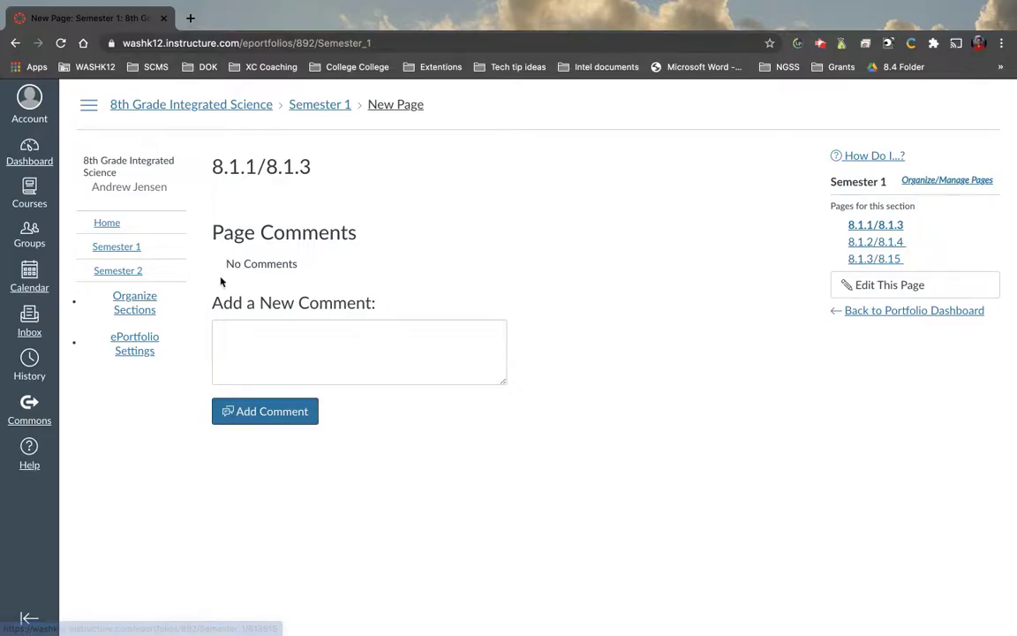
left_click(129, 274)
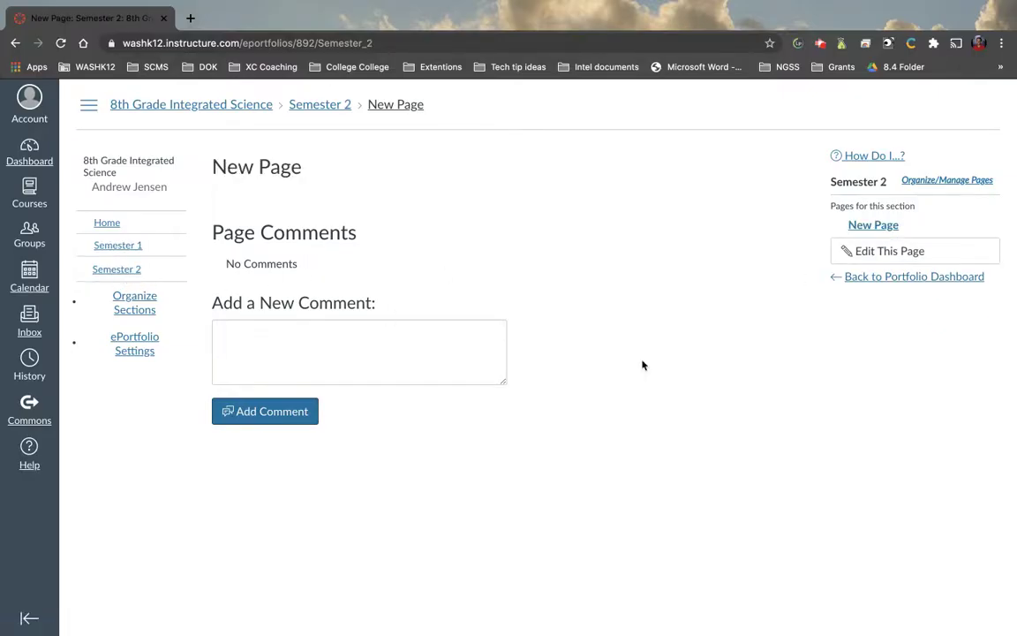
Go back to Semester 1 and open page 8.1.1/8.1.3 in edit mode
left_click(99, 248)
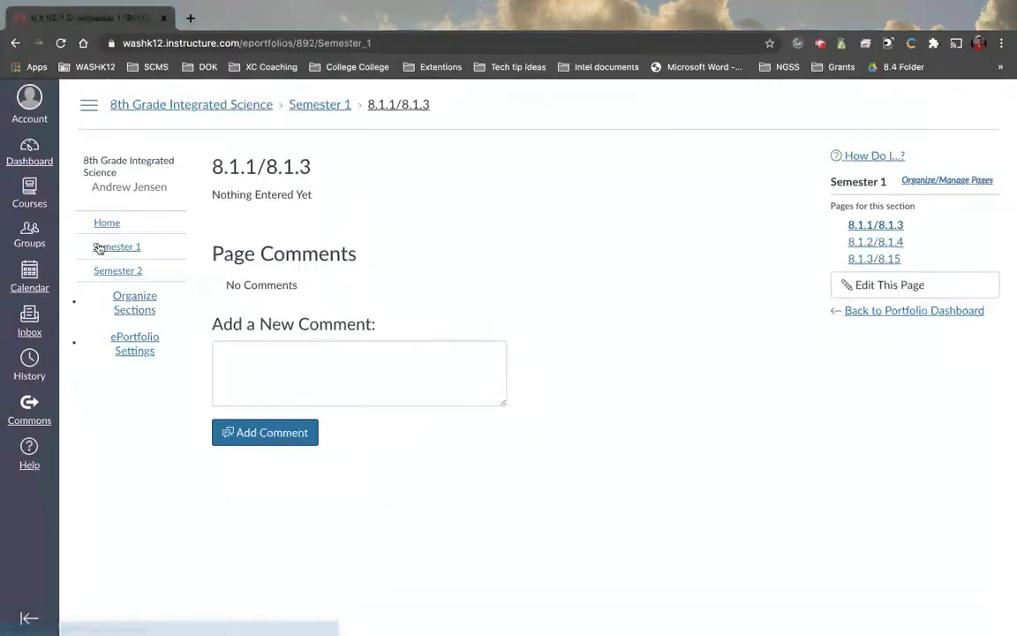
left_click(887, 227)
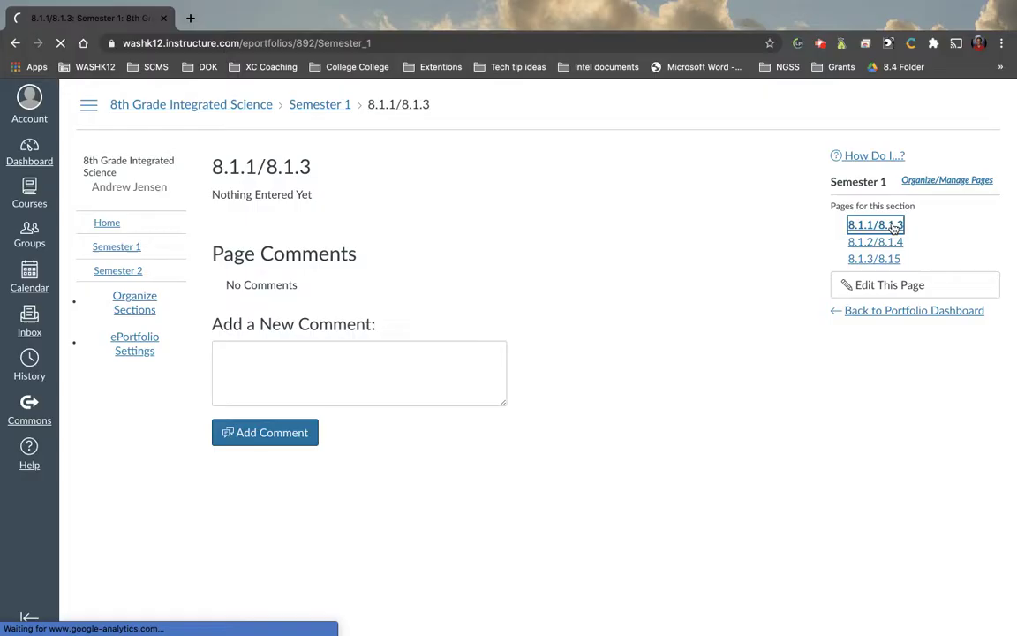
left_click(883, 287)
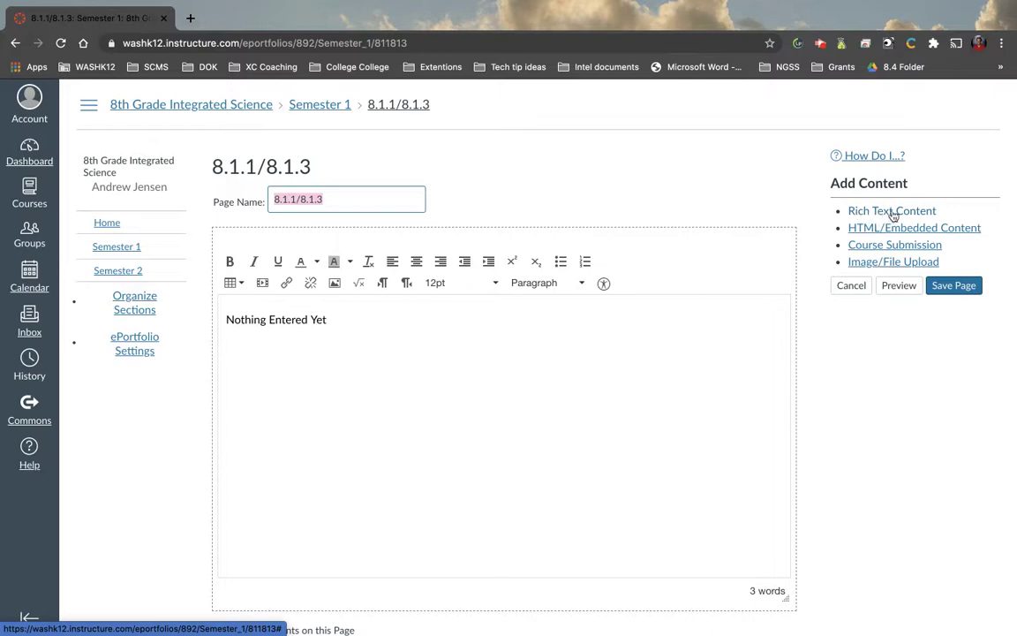
Add a second Rich Text Content block below the 'Nothing Entered Yet' text
triple_click(440, 319)
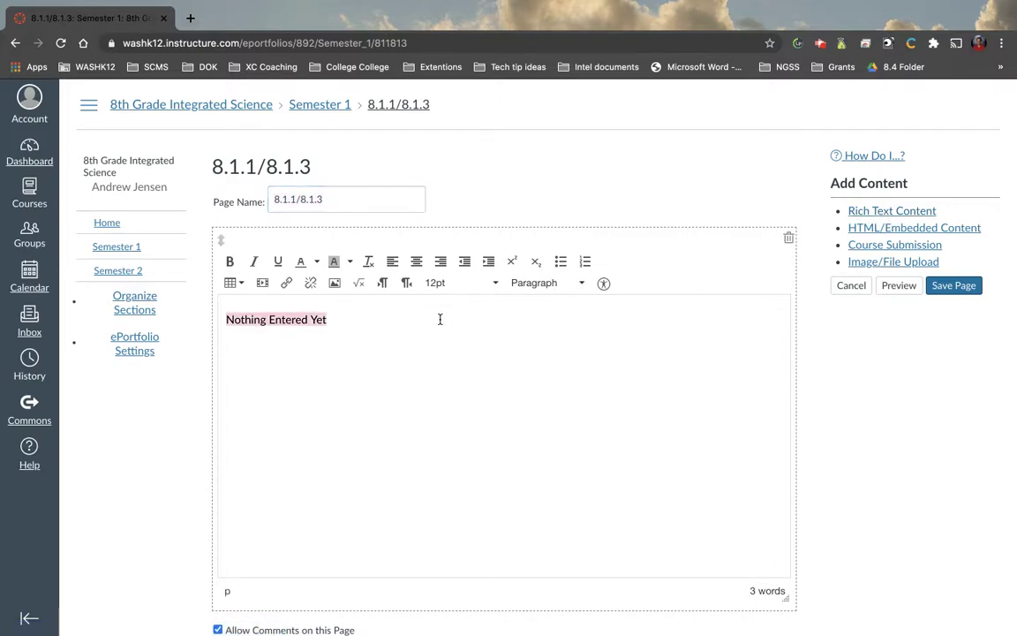
triple_click(439, 318)
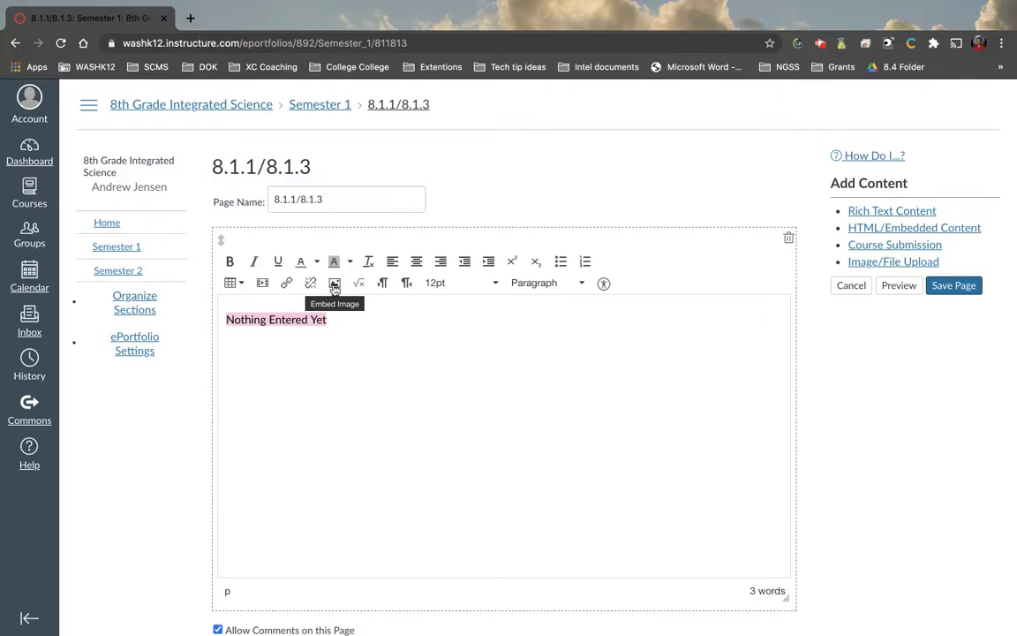
left_click(404, 359)
scroll(420, 419, "down", 3)
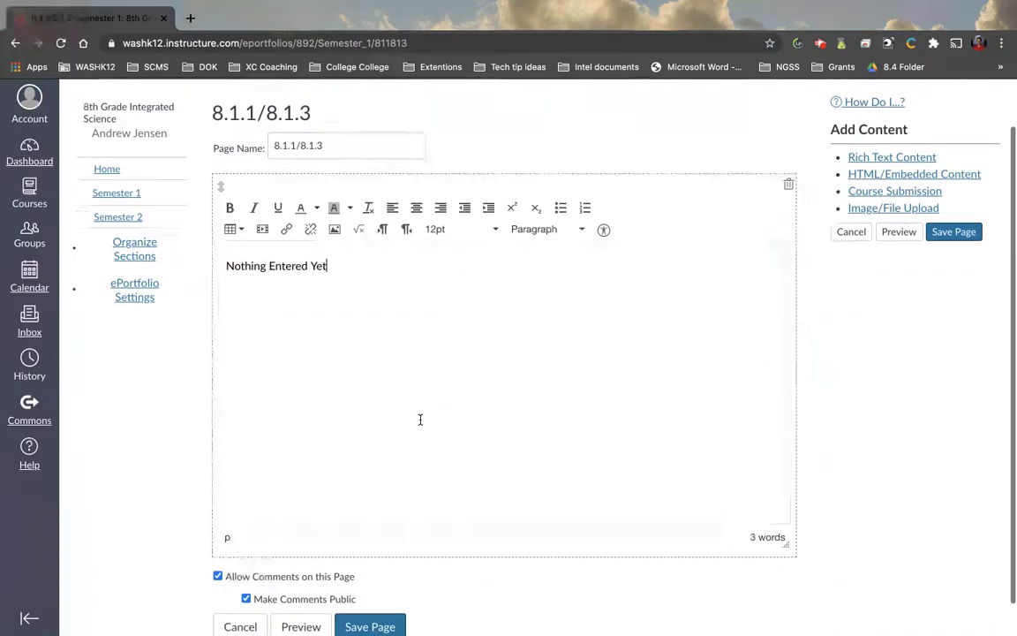
scroll(420, 420, "up", 2)
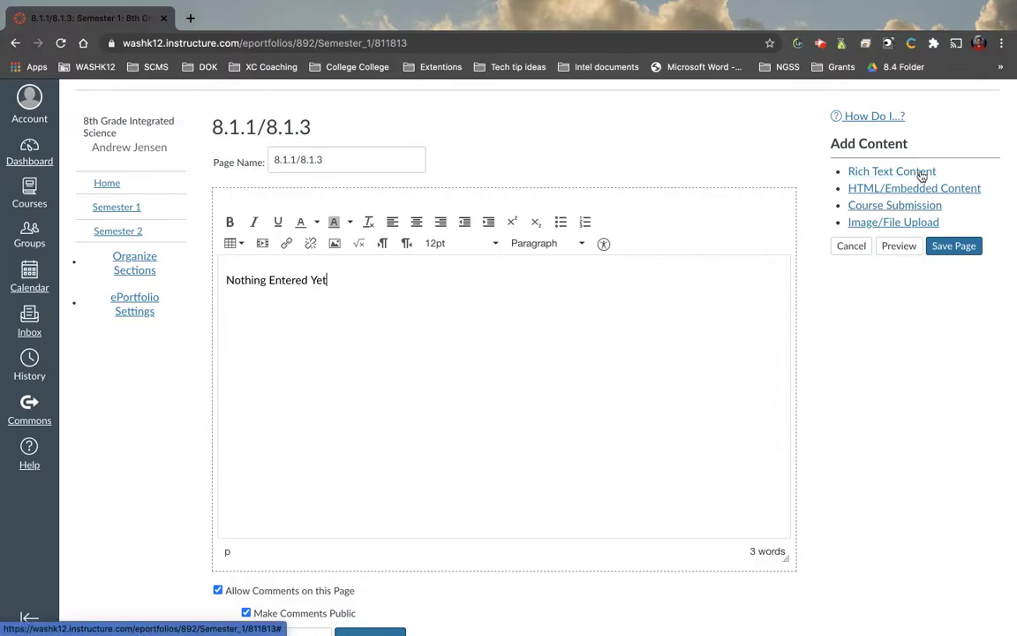
left_click(922, 176)
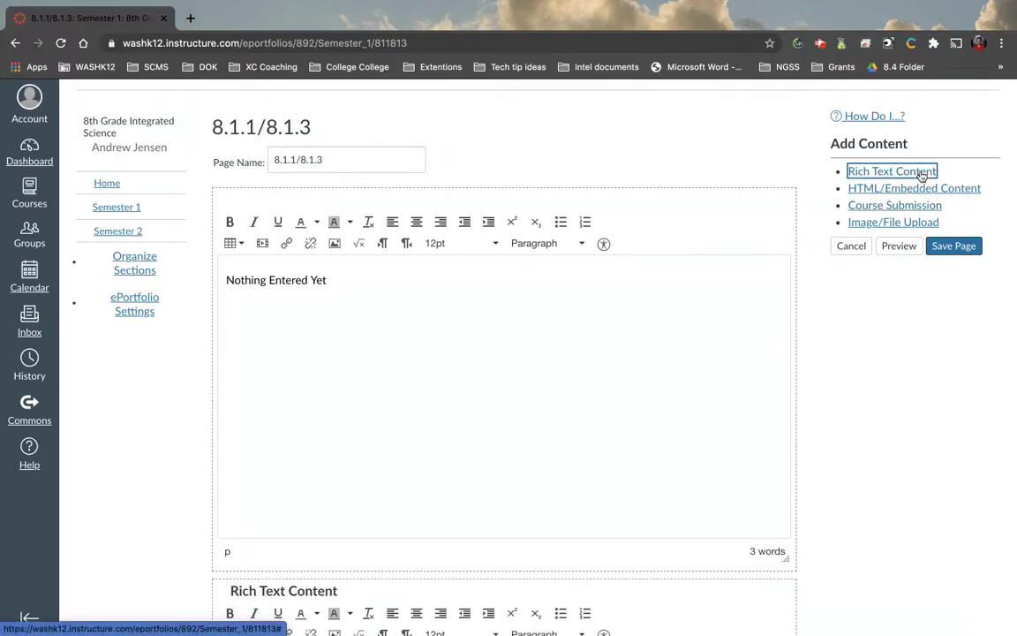
scroll(627, 350, "down", 5)
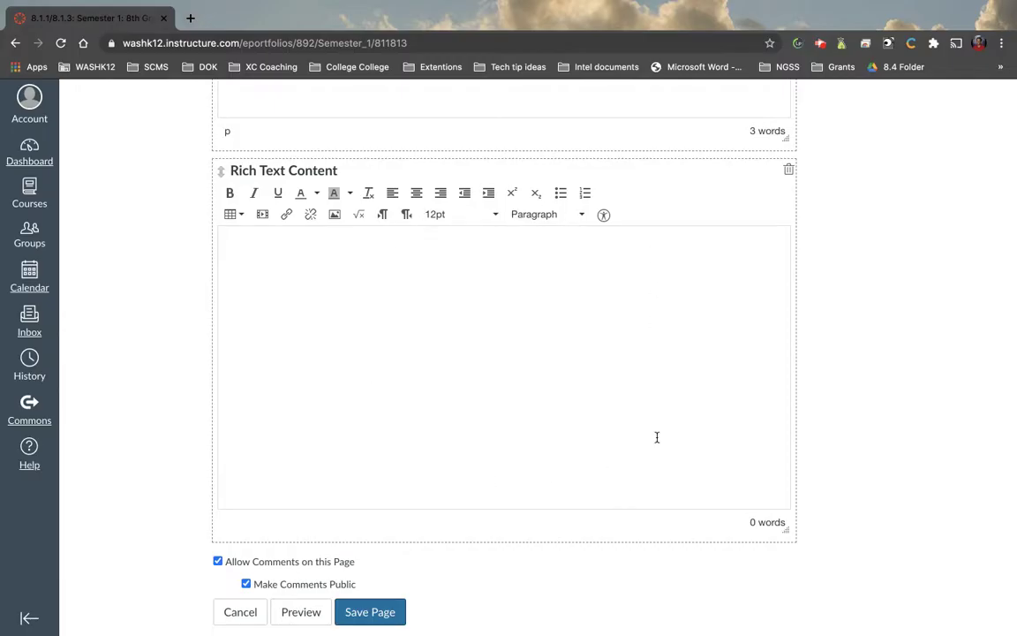
scroll(603, 338, "up", 4)
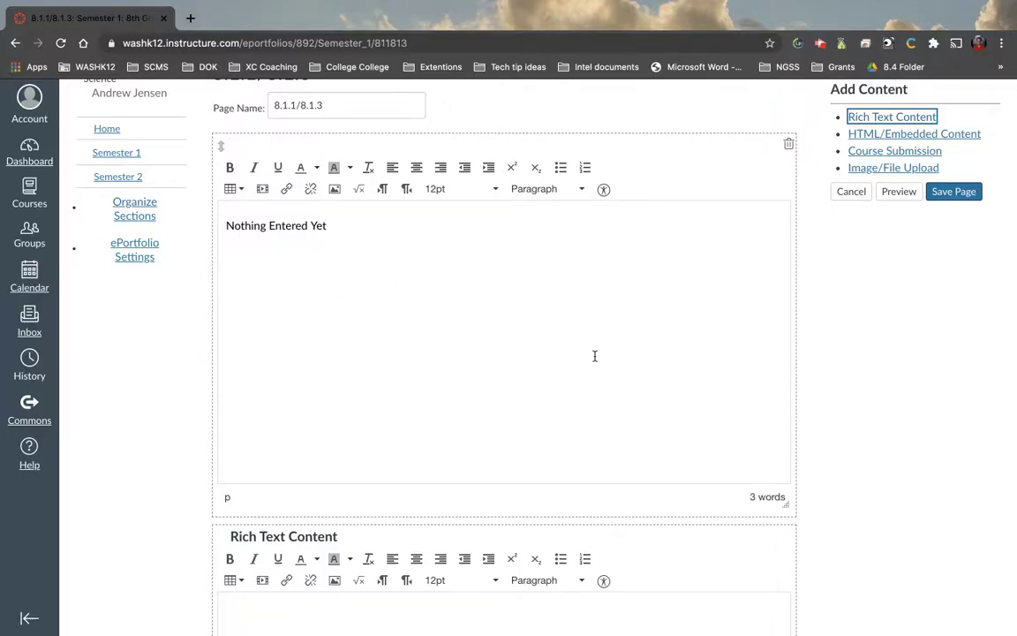
scroll(496, 307, "down", 5)
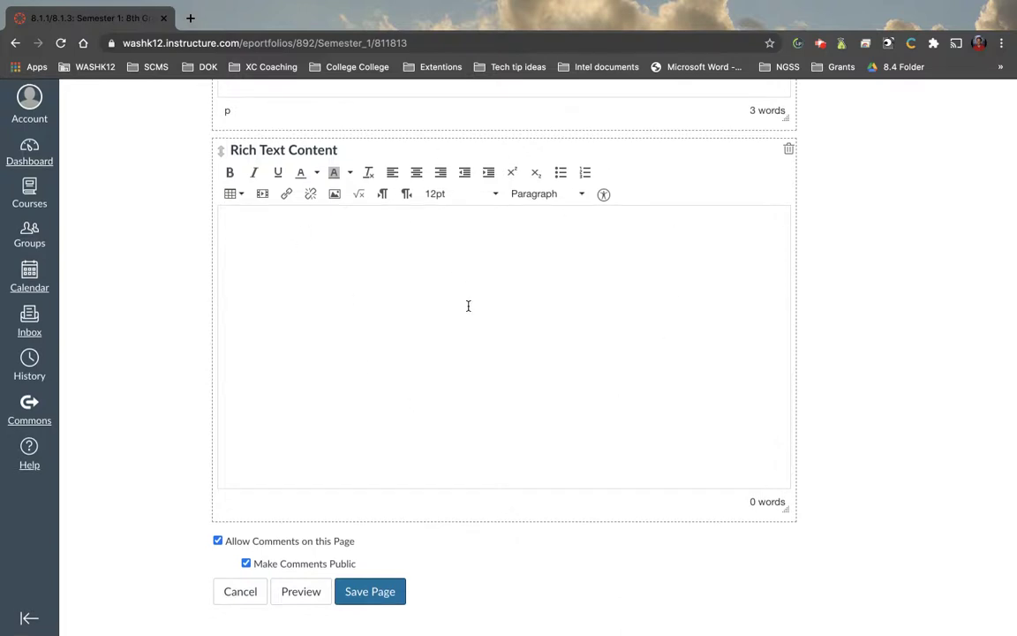
scroll(465, 291, "up", 5)
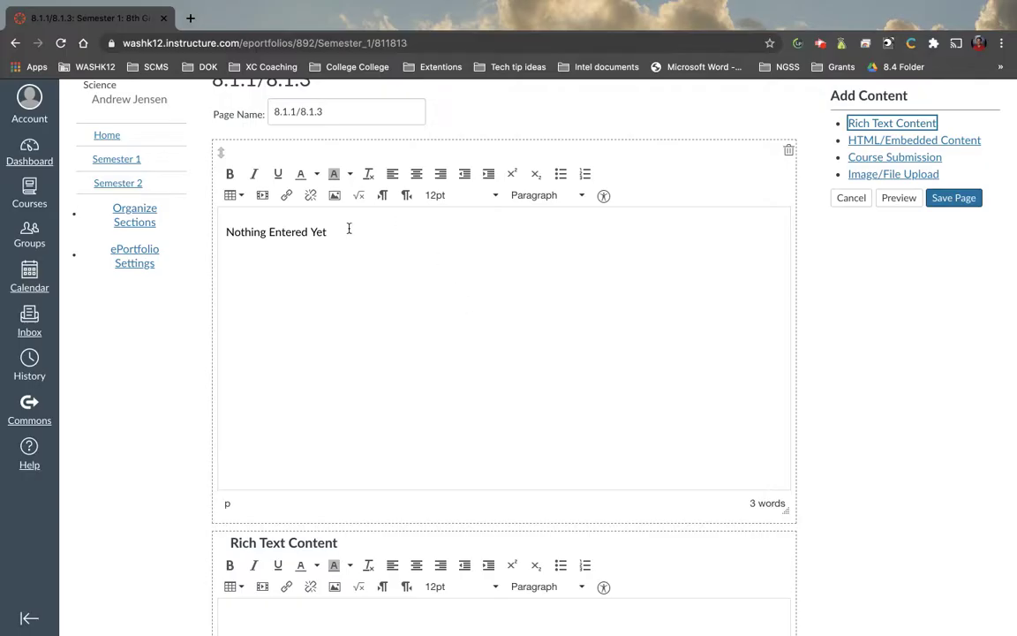
scroll(485, 284, "down", 3)
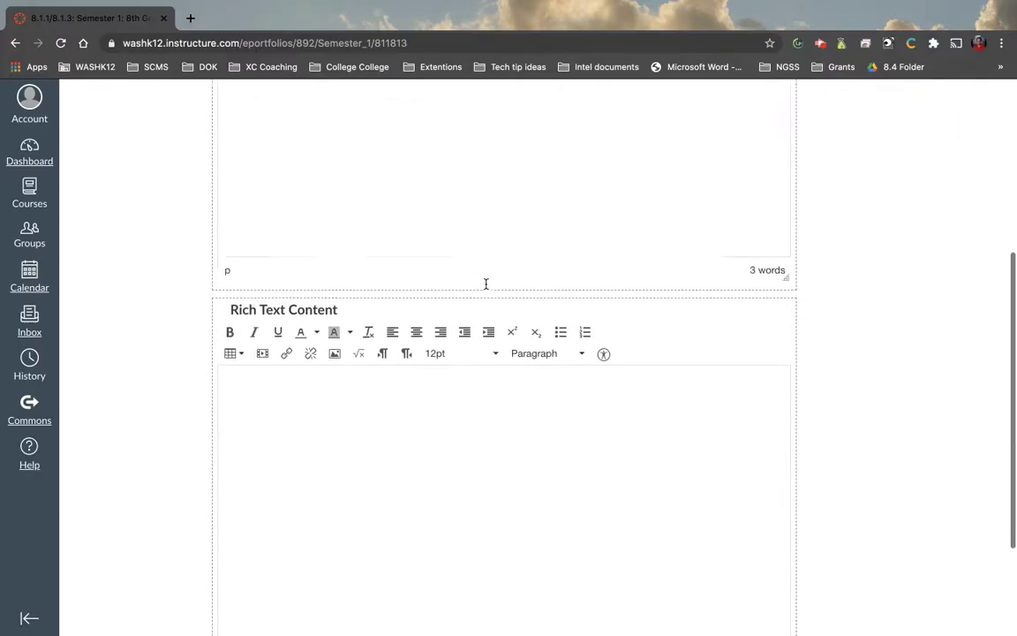
scroll(317, 494, "down", 2)
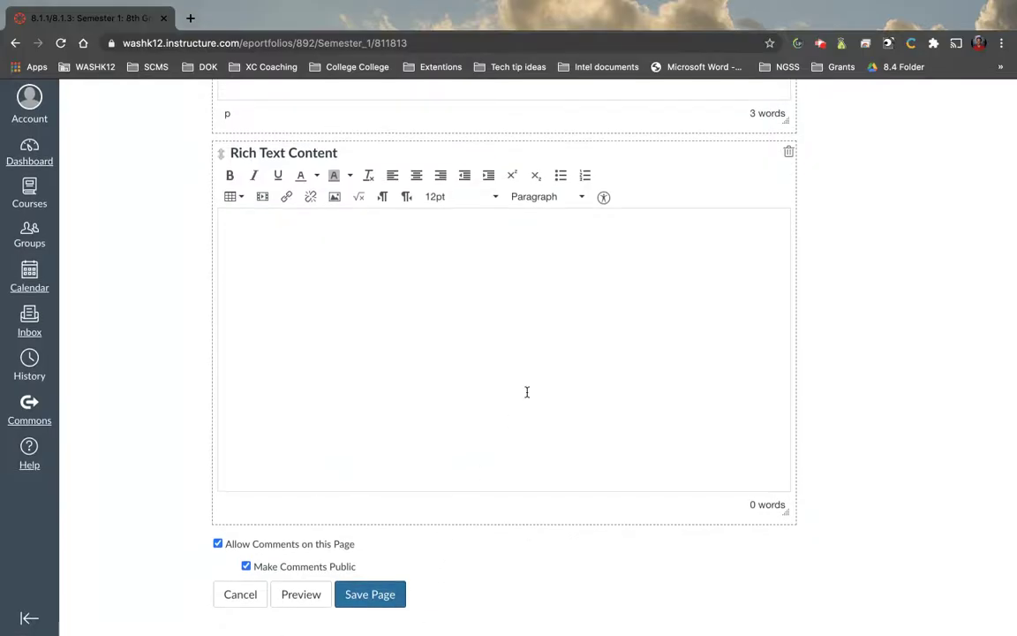
scroll(527, 390, "up", 6)
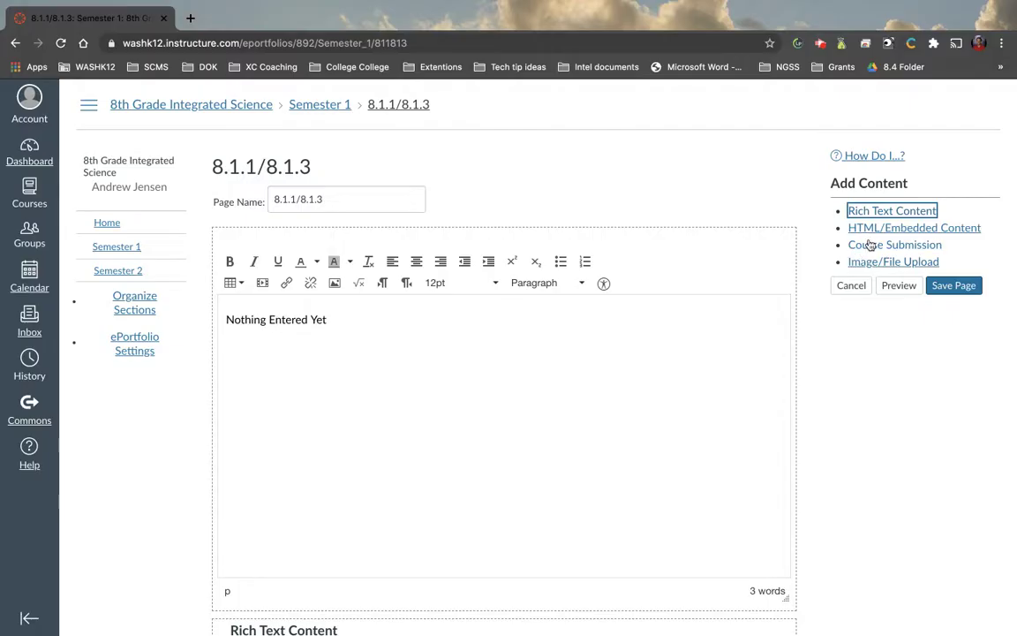
left_click(877, 228)
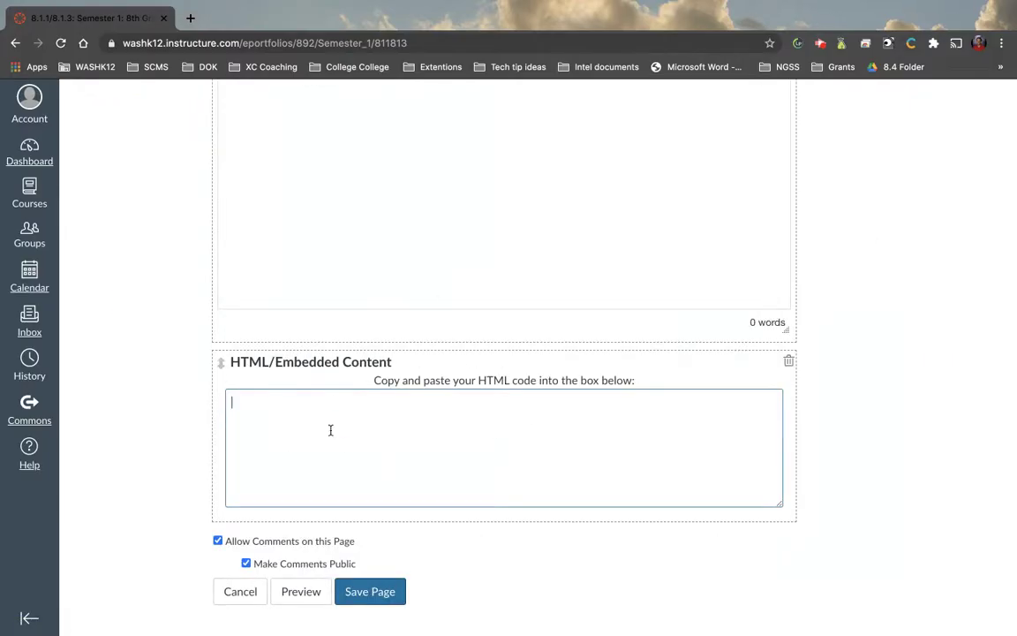
Add a Course Submission section to page 8.1.1/8.1.3 and choose a submission to embed
scroll(408, 403, "up", 15)
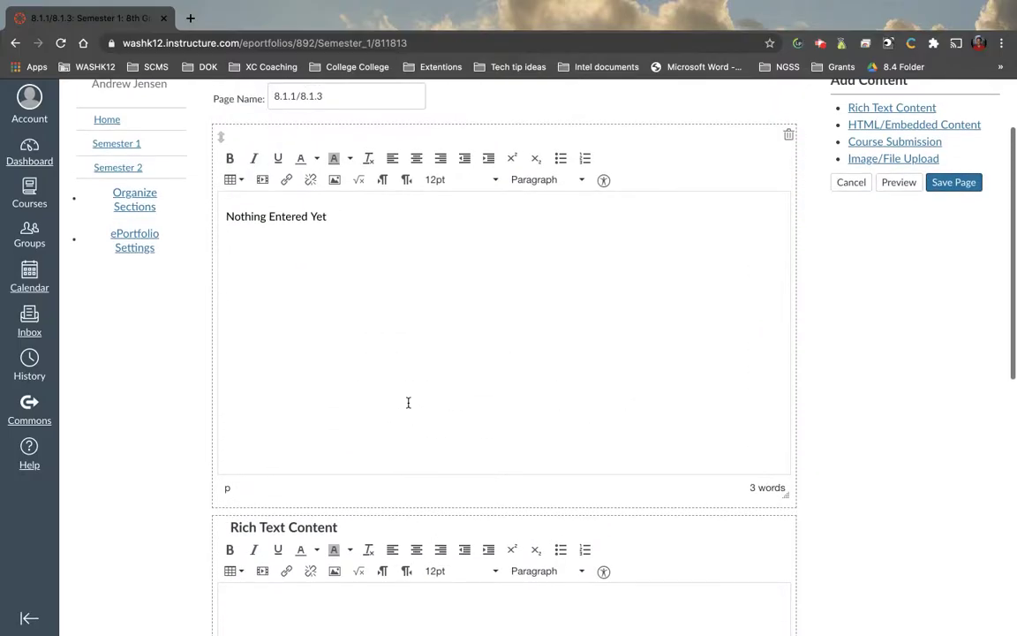
left_click(894, 191)
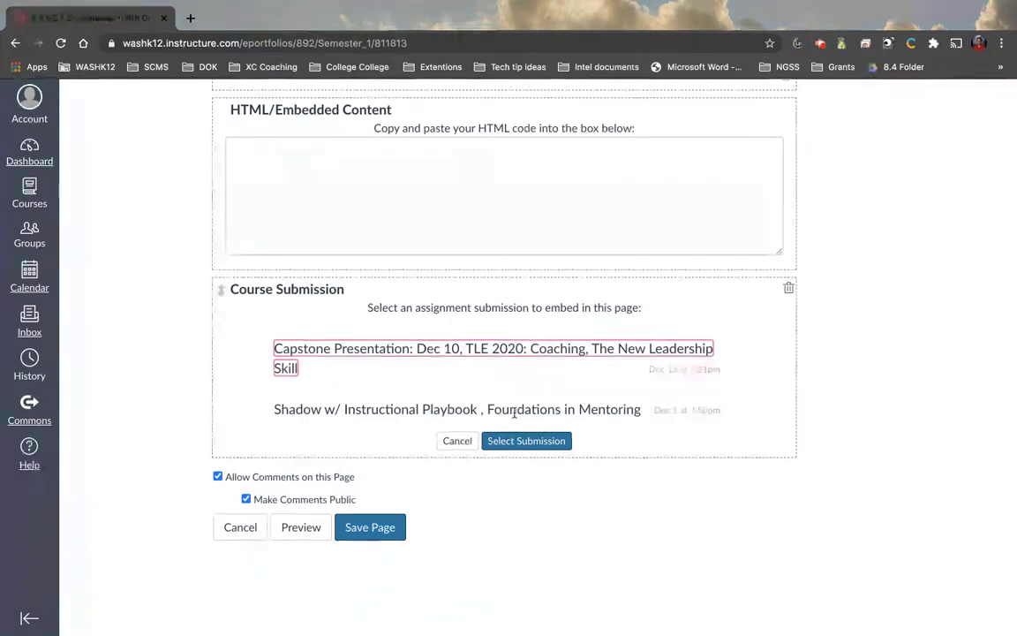
left_click(511, 441)
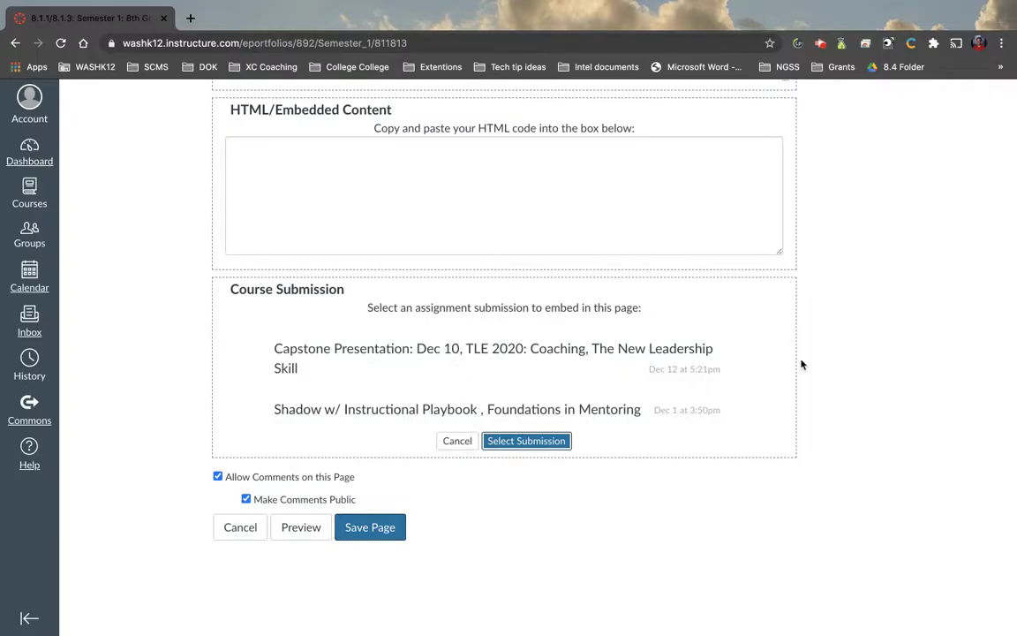
Delete the Course Submission, HTML/Embedded Content and second rich text sections, then begin typing the sentence
mouse_move(727, 297)
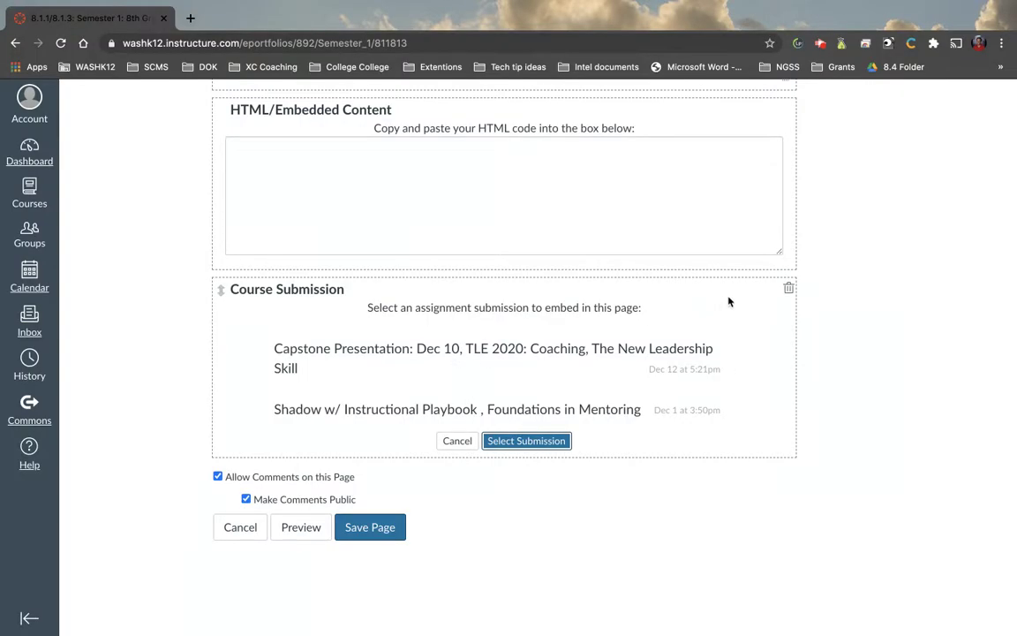
left_click(790, 291)
left_click(587, 119)
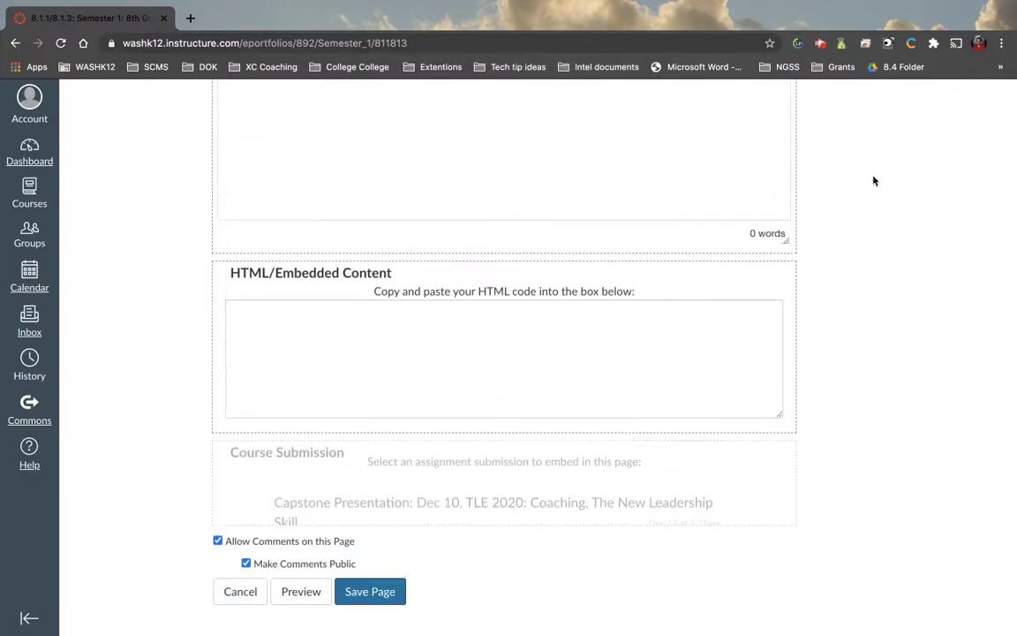
left_click(788, 360)
left_click(646, 118)
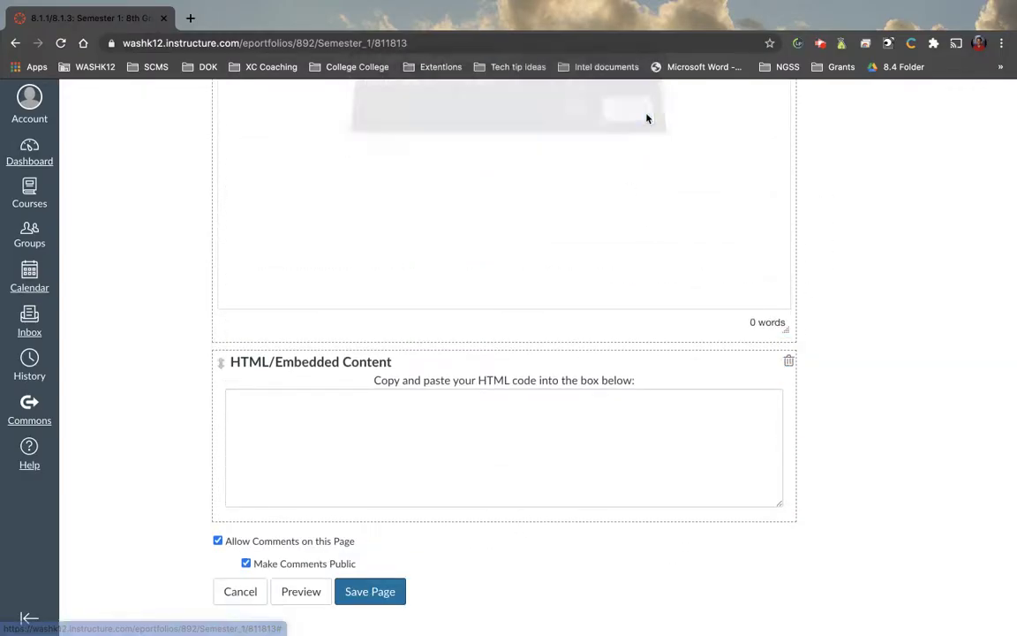
left_click(789, 148)
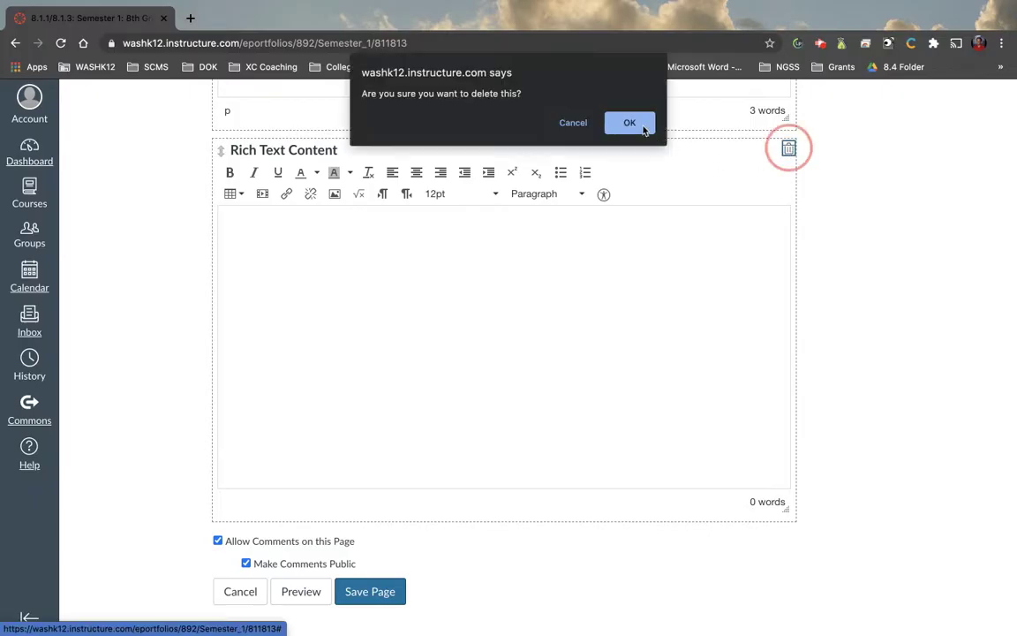
left_click(629, 123)
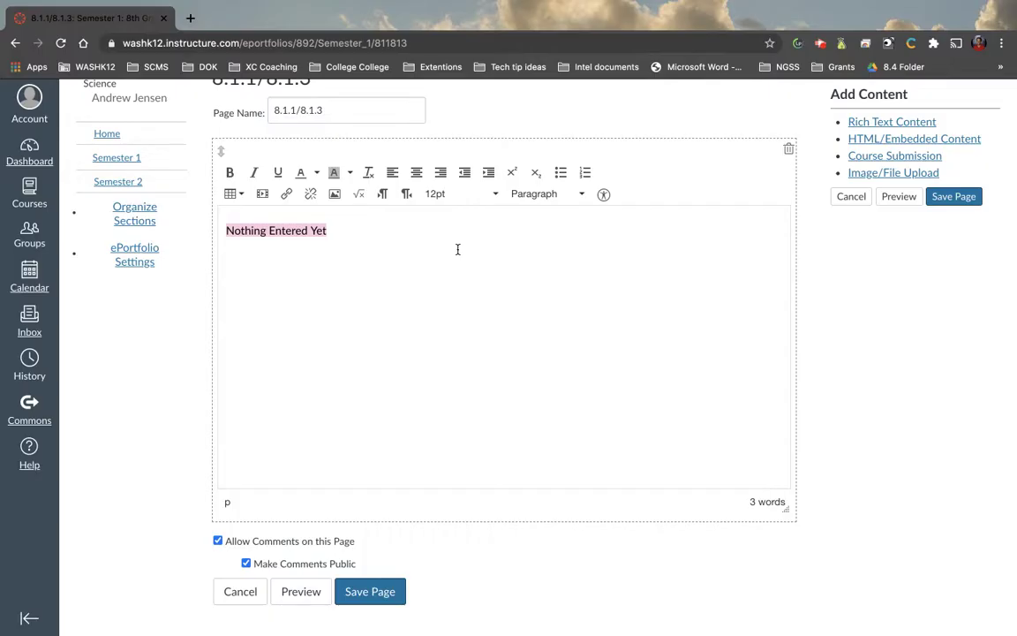
type("Thes is wher")
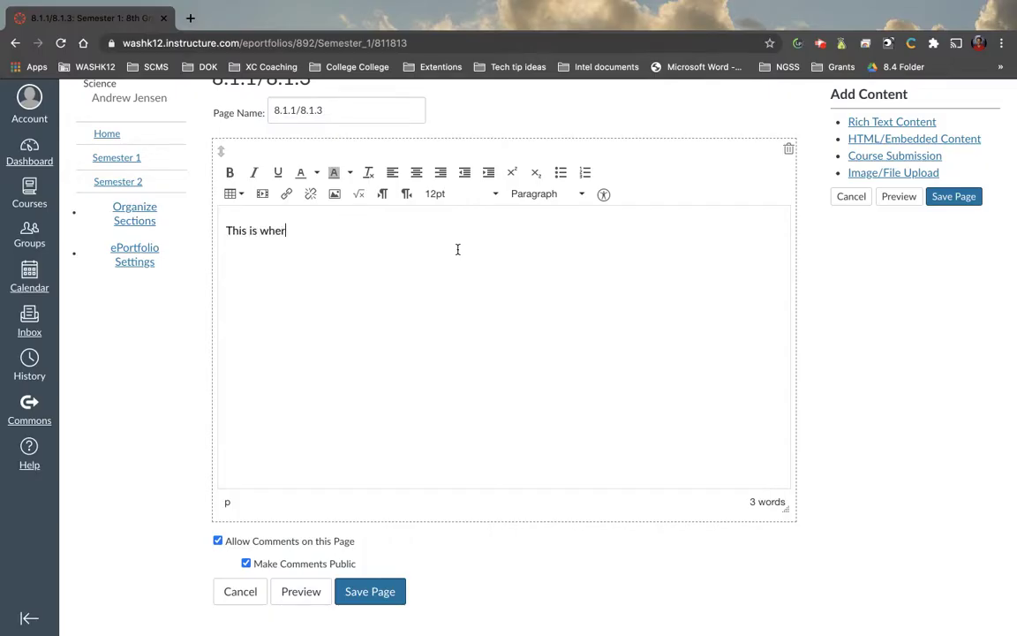
type("e they could add text.")
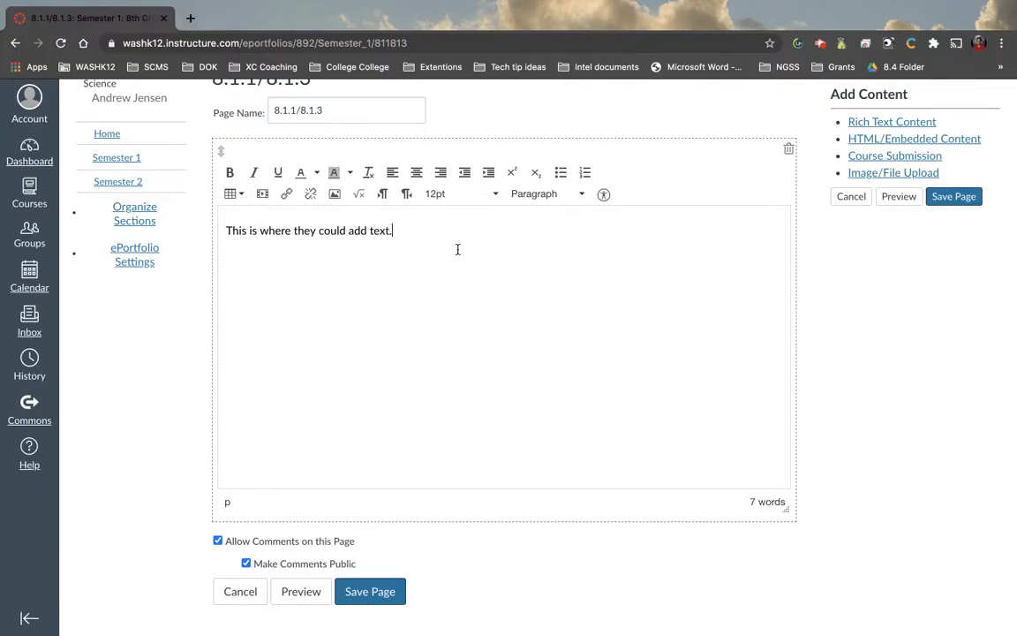
Insert a 4x4 table below the sentence 'This is where they could add text.'
left_click(232, 193)
mouse_move(256, 220)
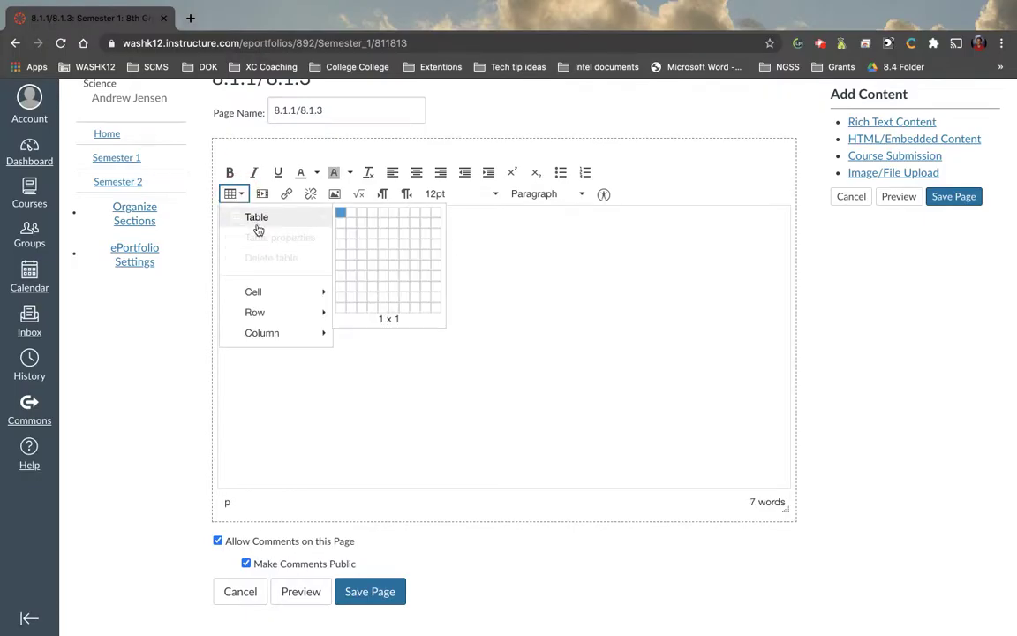
left_click(370, 238)
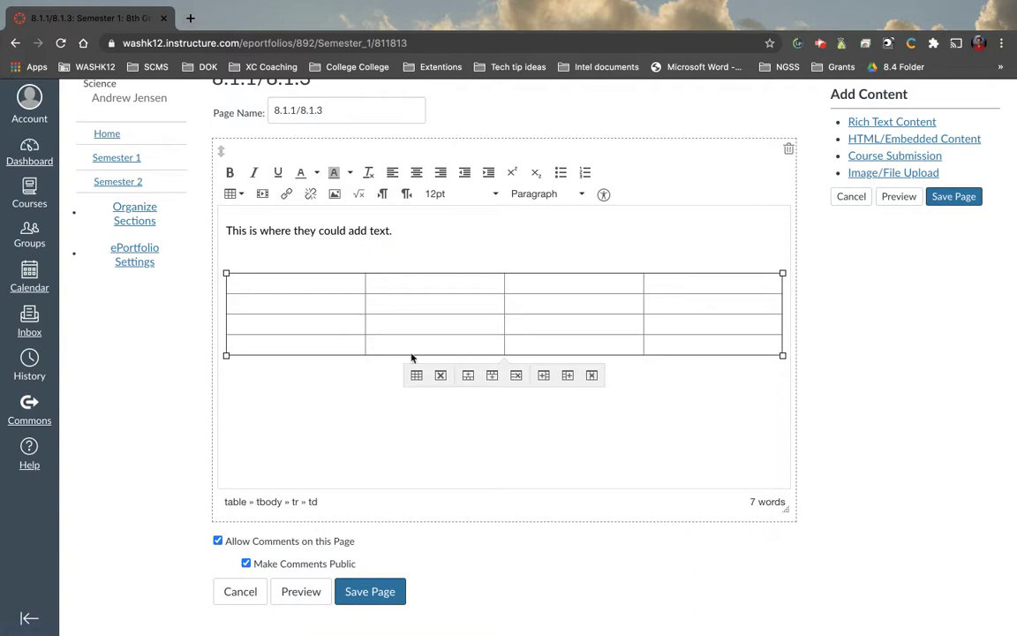
left_click(358, 394)
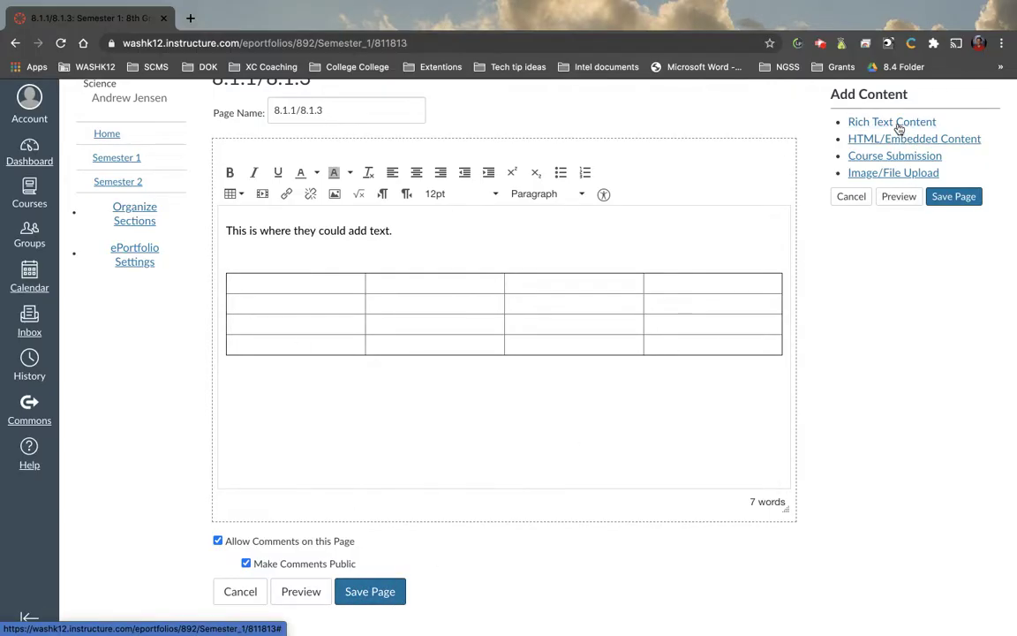
Add an Image/File Upload section and upload the Warm Ups screenshot
left_click(892, 174)
scroll(533, 338, "down", 3)
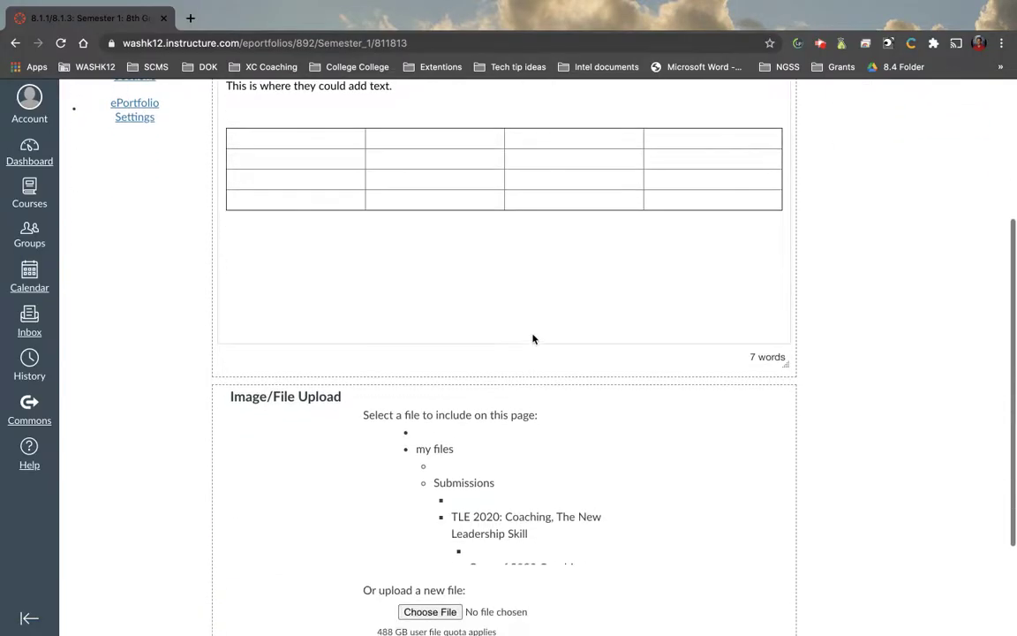
scroll(533, 338, "up", 4)
scroll(533, 338, "down", 4)
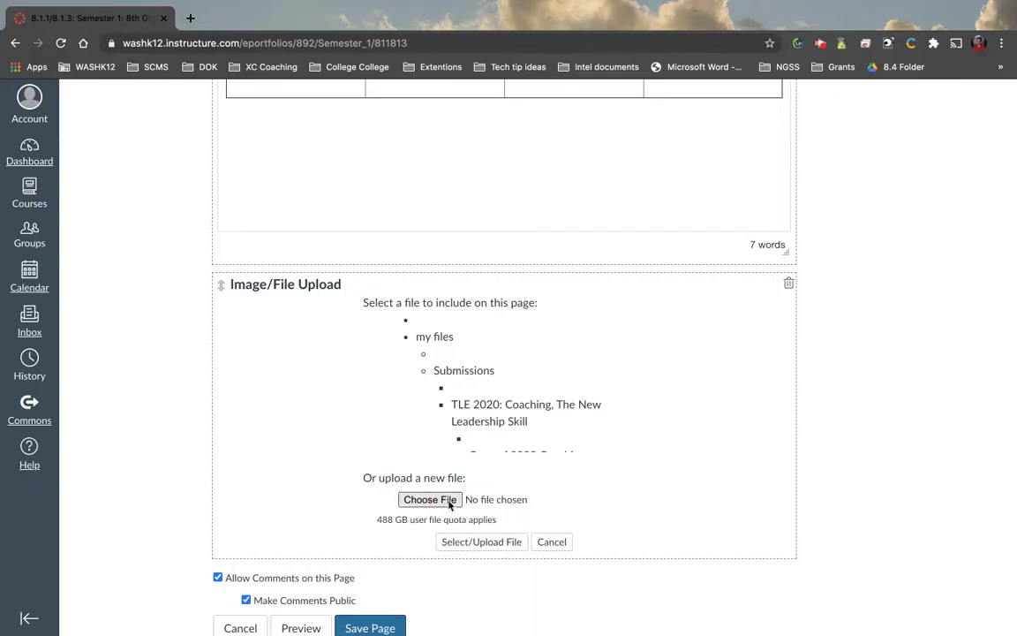
left_click(430, 499)
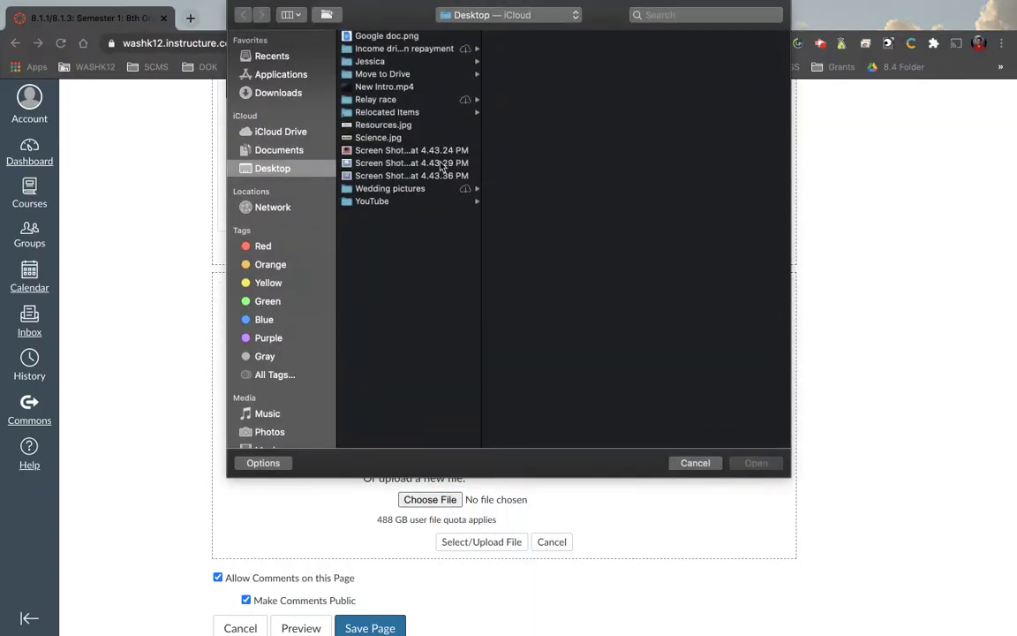
left_click(423, 151)
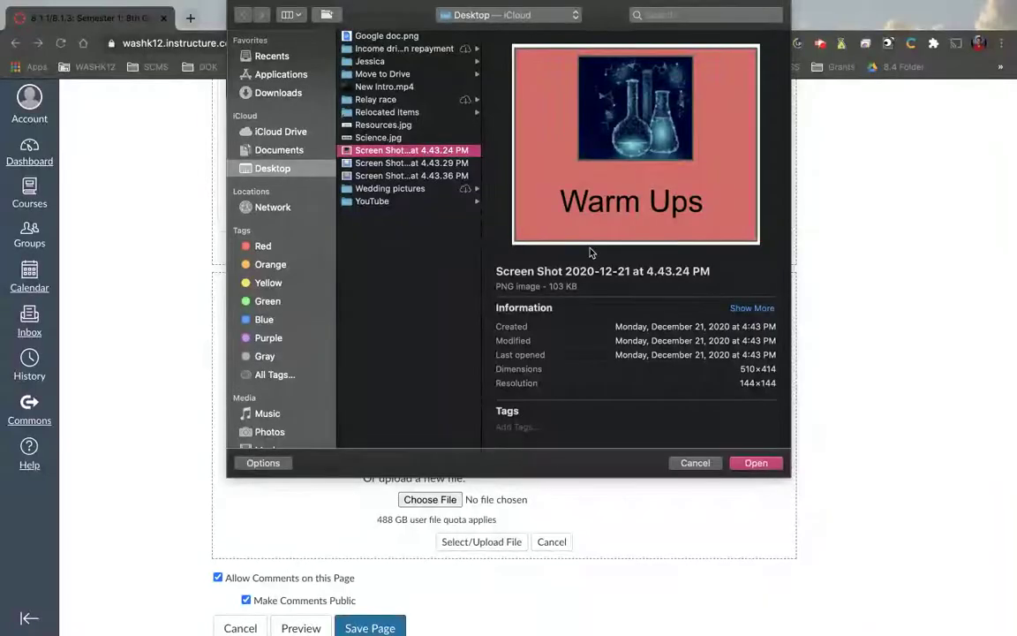
left_click(755, 462)
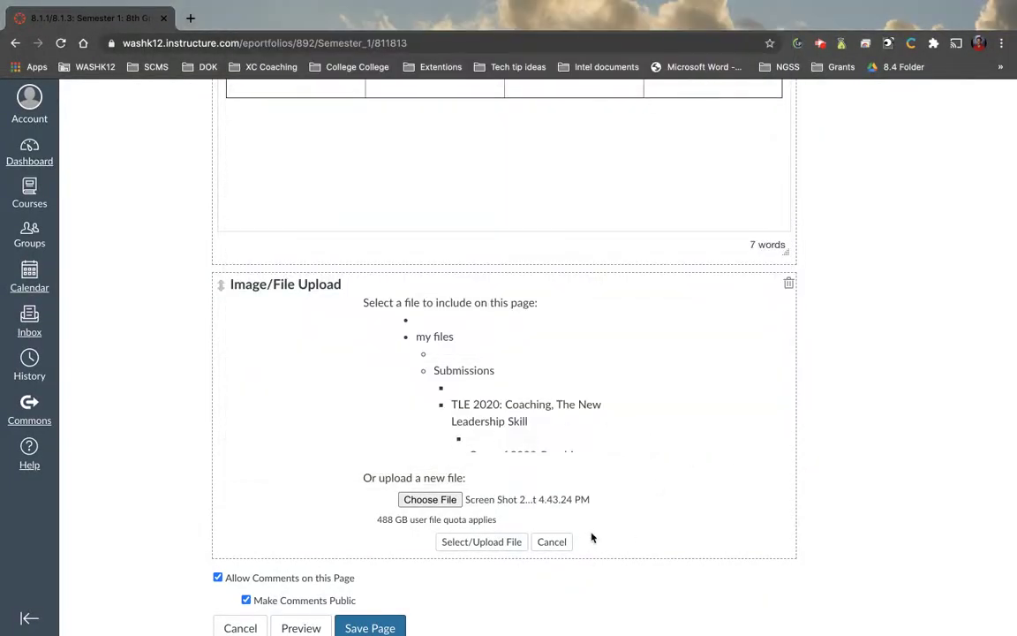
left_click(477, 541)
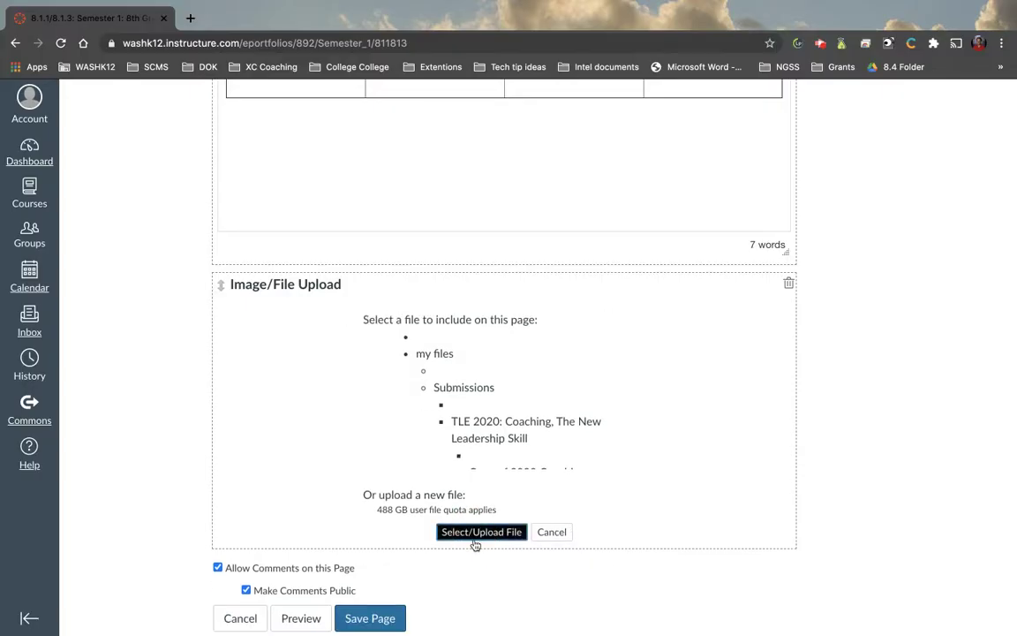
Try placing the uploaded image, then cancel the image upload section
scroll(595, 524, "down", 3)
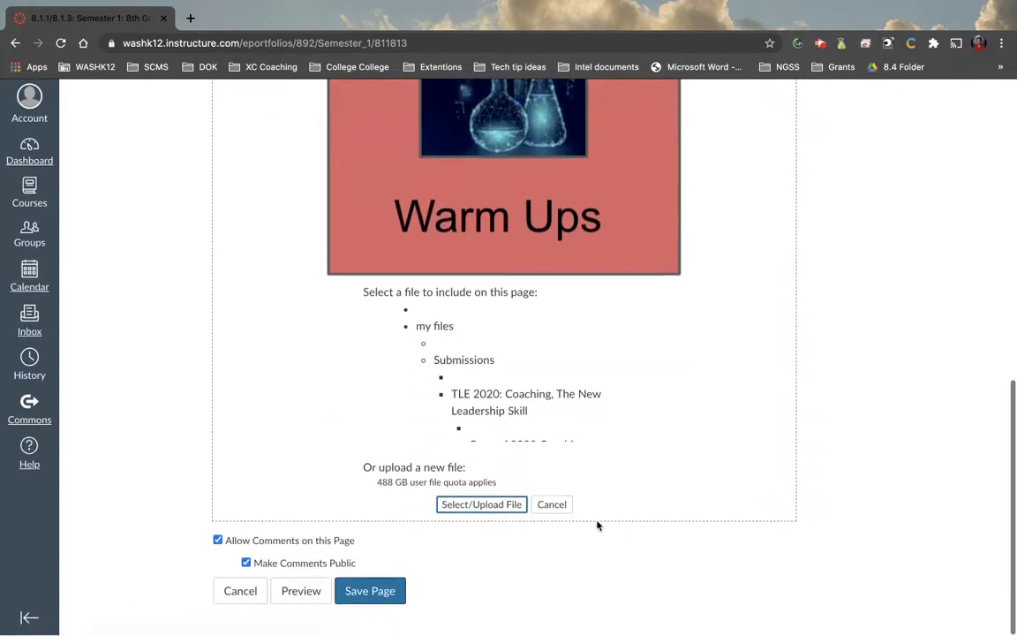
left_click(520, 399)
scroll(548, 371, "up", 2)
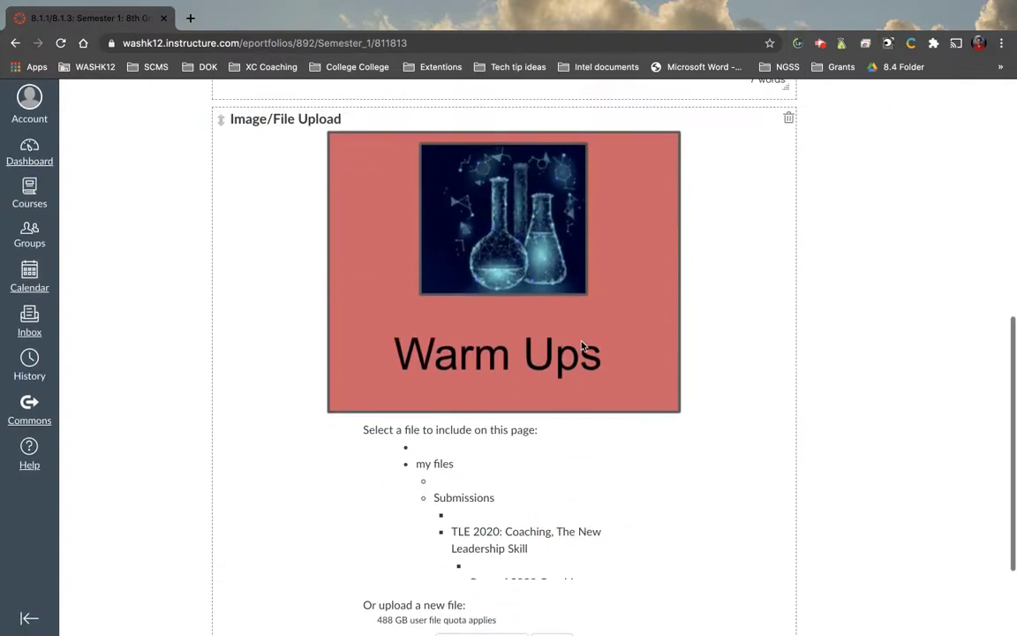
scroll(583, 346, "down", 2)
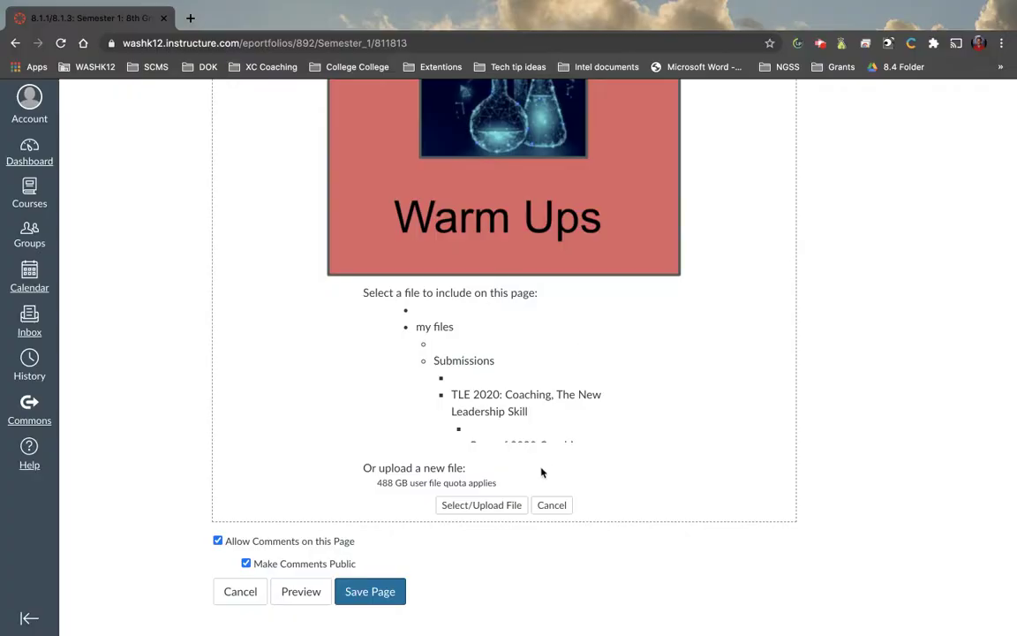
left_click(515, 507)
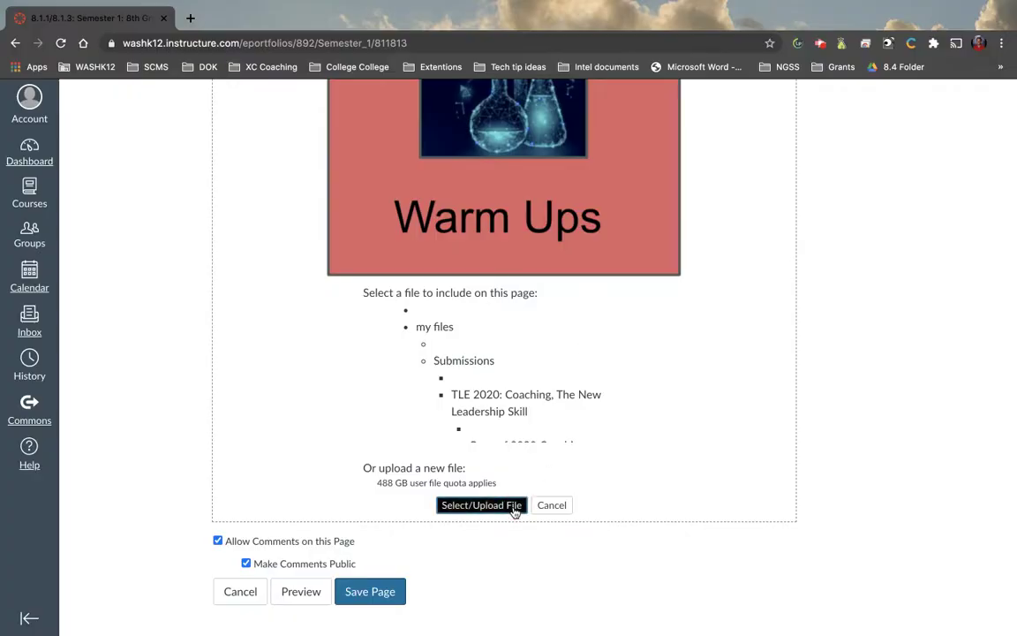
left_click(551, 505)
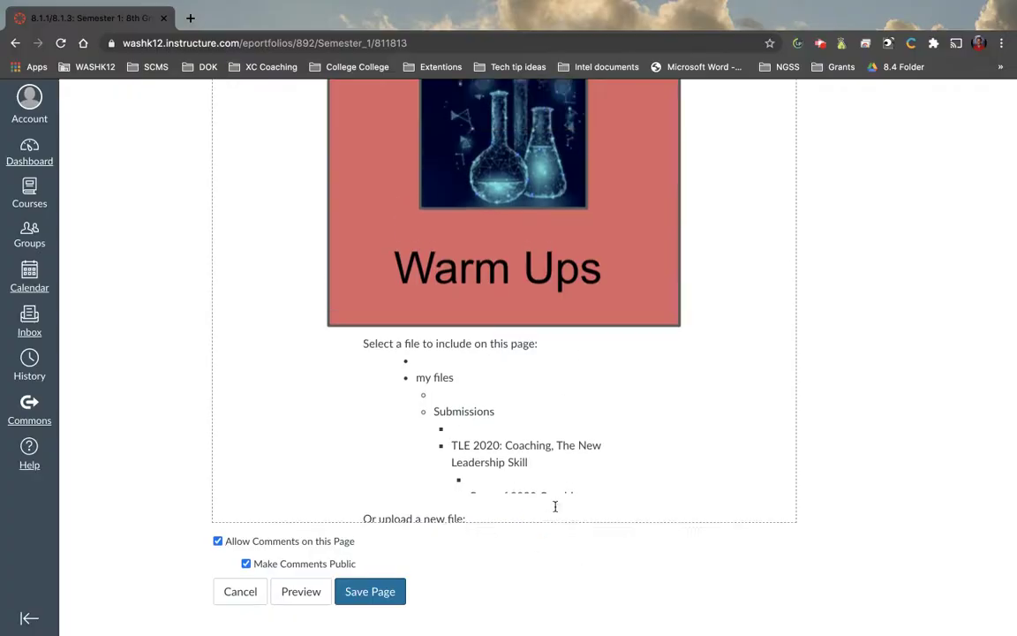
scroll(625, 402, "up", 2)
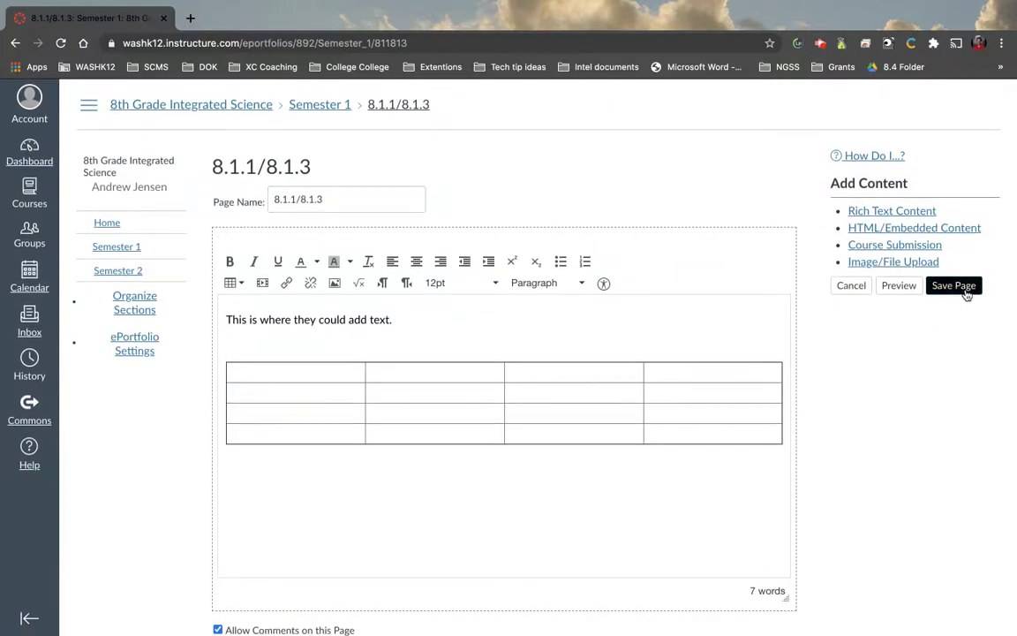
Save the 8.1.1/8.1.3 page with its sentence and table
left_click(954, 285)
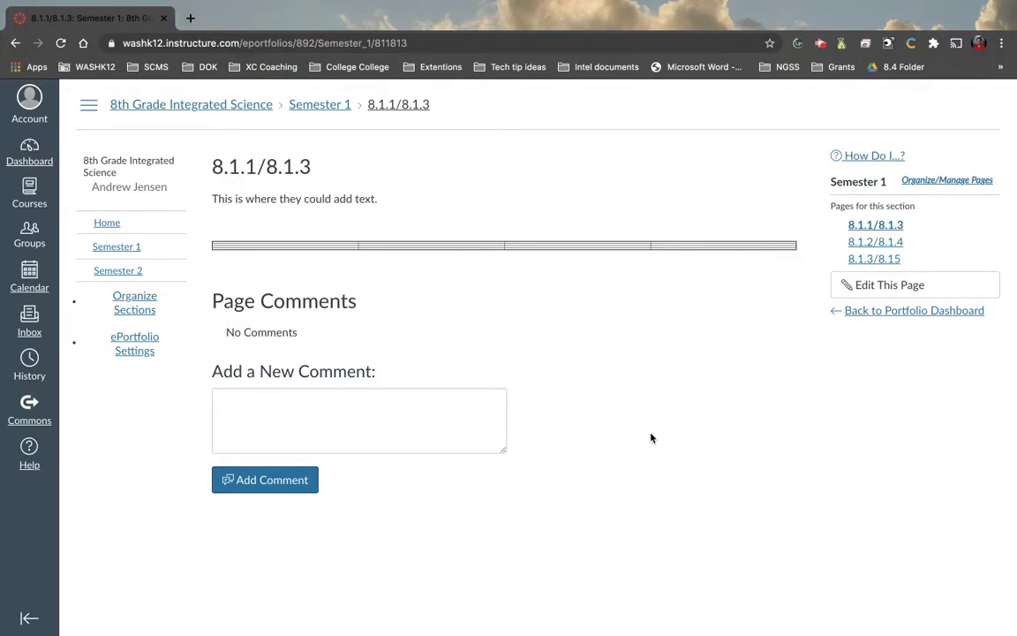
Open the Semester 1 page 8.1.2/8.1.4 from the section's page list
left_click(872, 241)
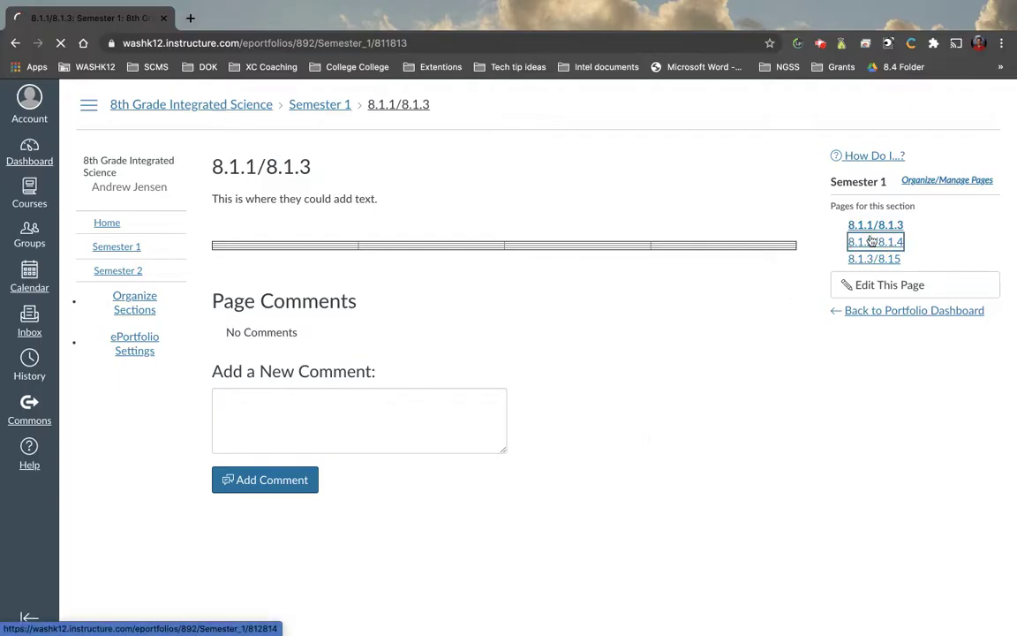